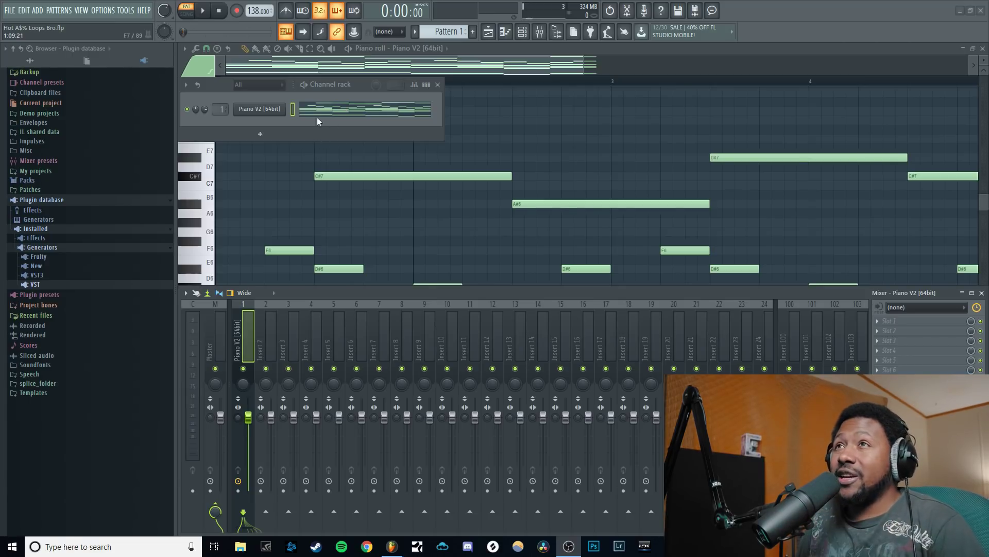
# Reopen the Piano V2 piano roll at full size
pyautogui.click(324, 110)
pyautogui.click(323, 110)
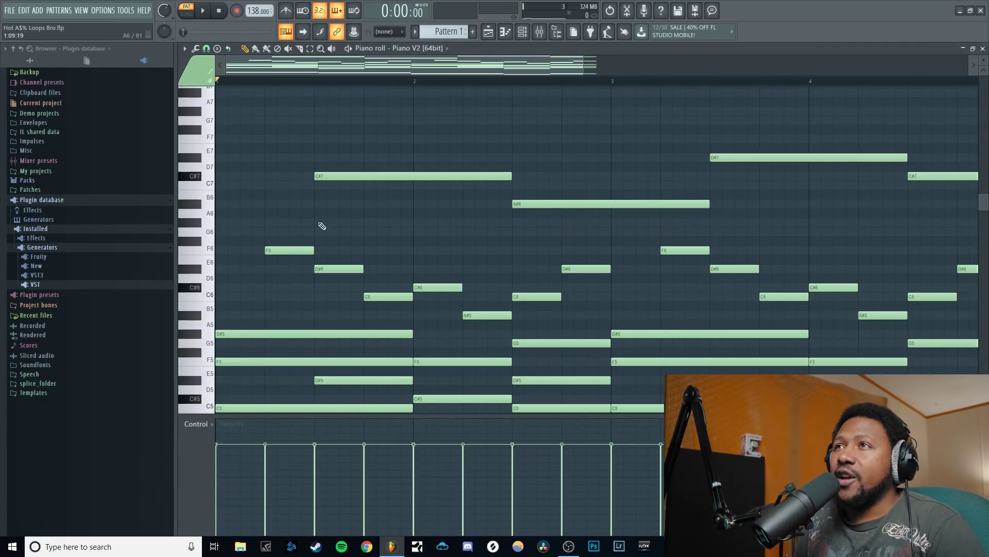
pyautogui.scroll(8, 371, 250)
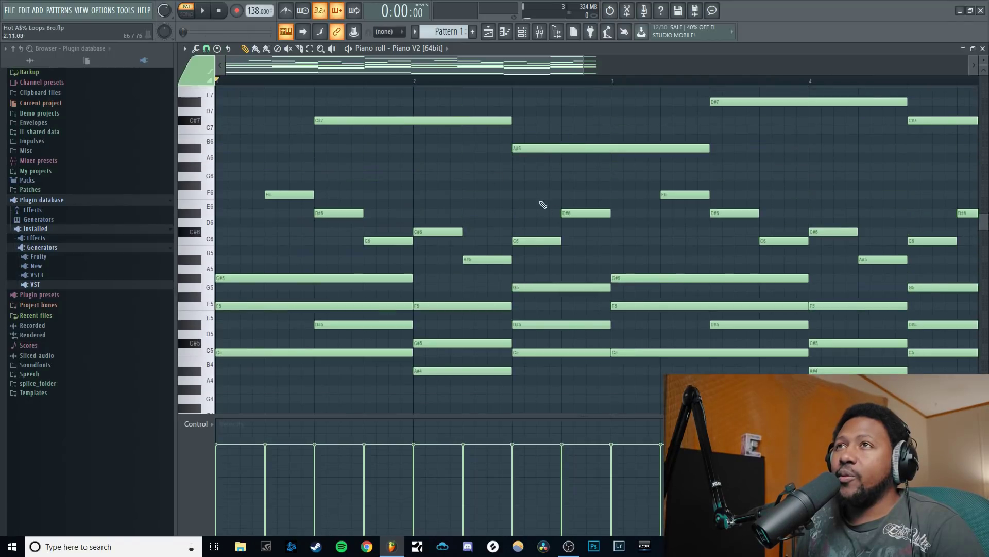
# Show the piano roll's Scale highlighting choices, with C# root and Lydian marked
pyautogui.click(185, 48)
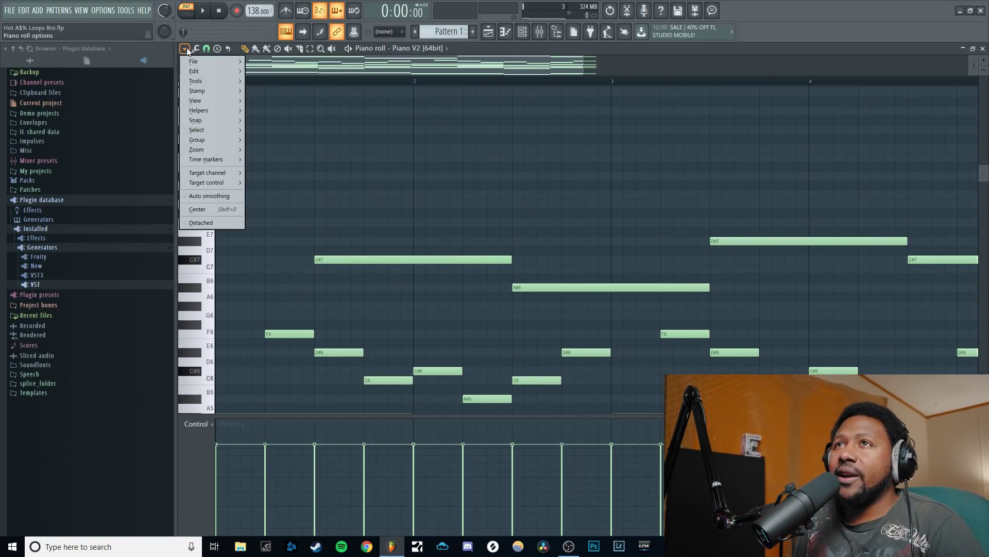
pyautogui.click(184, 49)
pyautogui.click(184, 50)
pyautogui.moveTo(201, 114)
pyautogui.moveTo(268, 121)
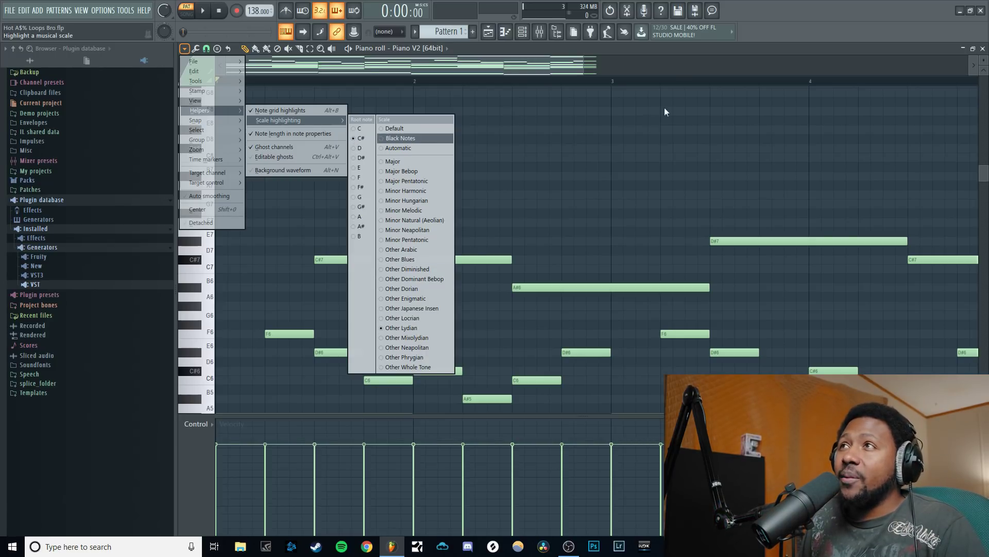
# Close the scale-highlighting menu and scroll through all the Piano V2 notes
pyautogui.click(397, 138)
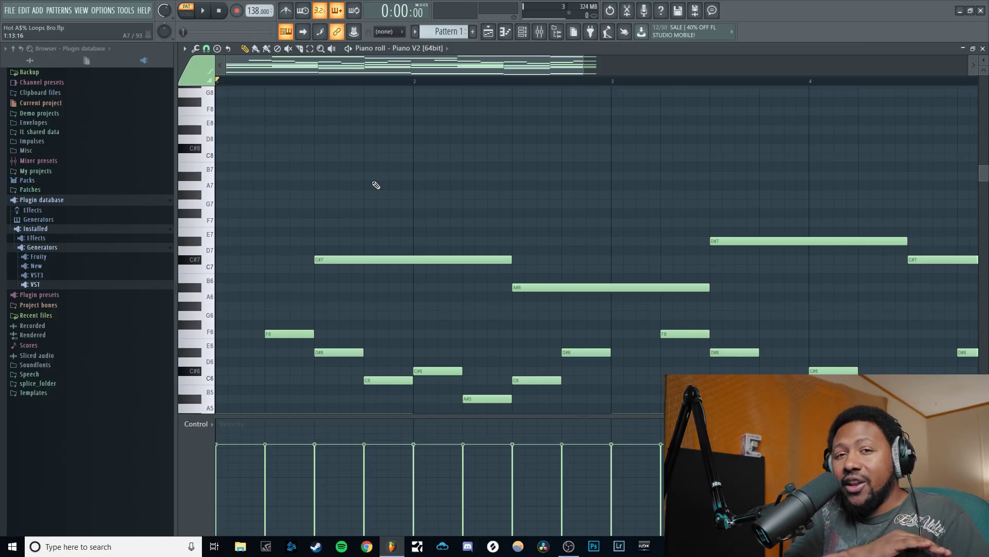
pyautogui.scroll(-4, 376, 185)
pyautogui.scroll(-3, 474, 82)
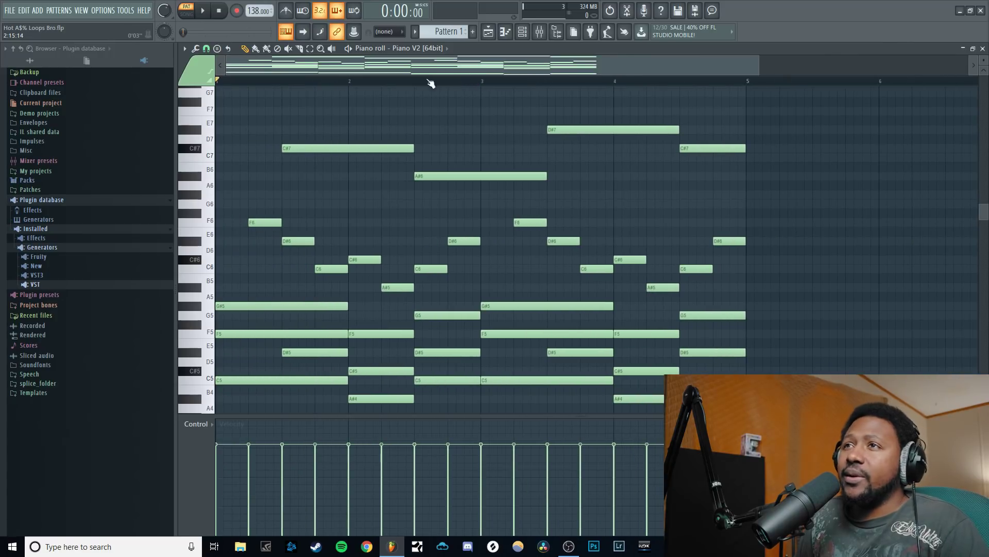
pyautogui.scroll(-6, 334, 263)
pyautogui.scroll(3, 334, 264)
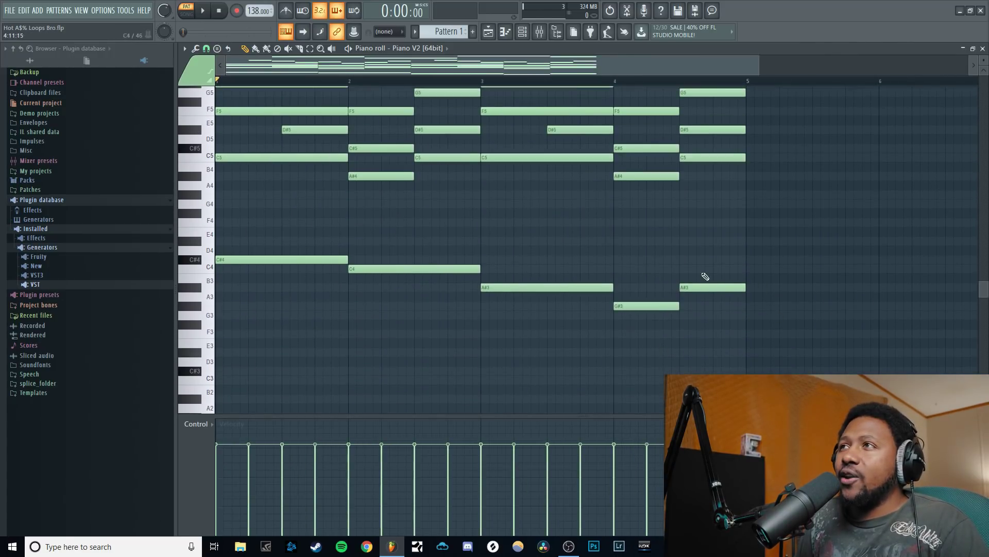
# Play the piano loop once from the start and stop it
pyautogui.click(202, 11)
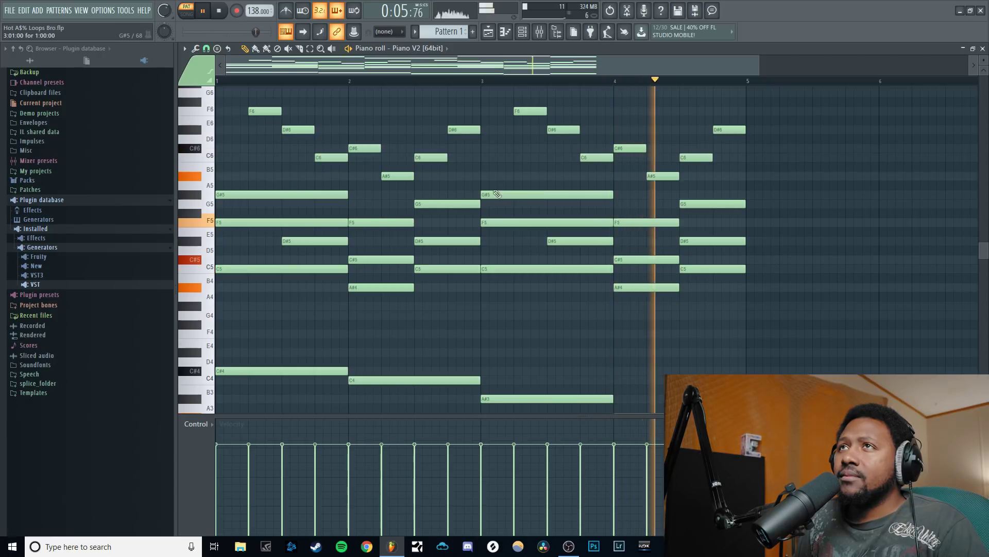
pyautogui.click(223, 16)
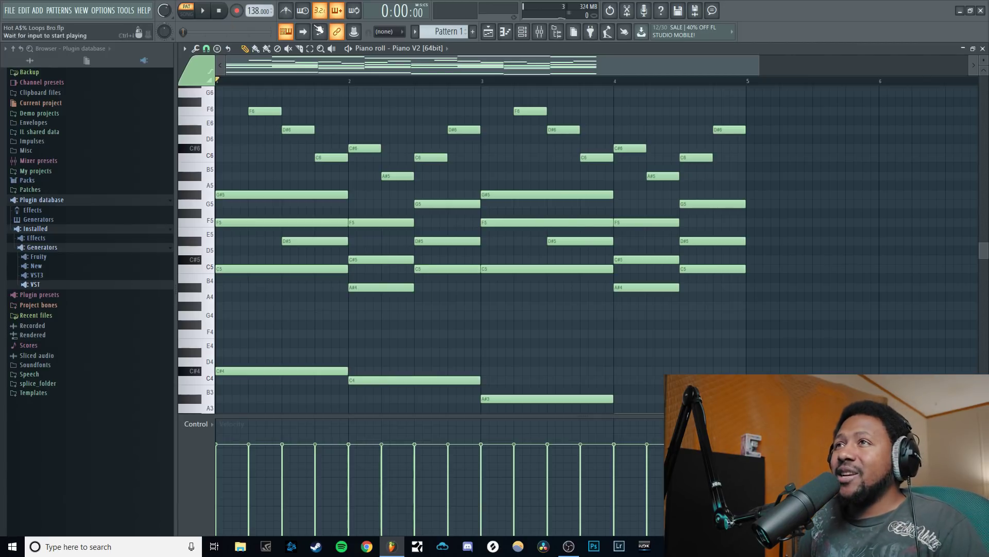
pyautogui.scroll(-2, 545, 256)
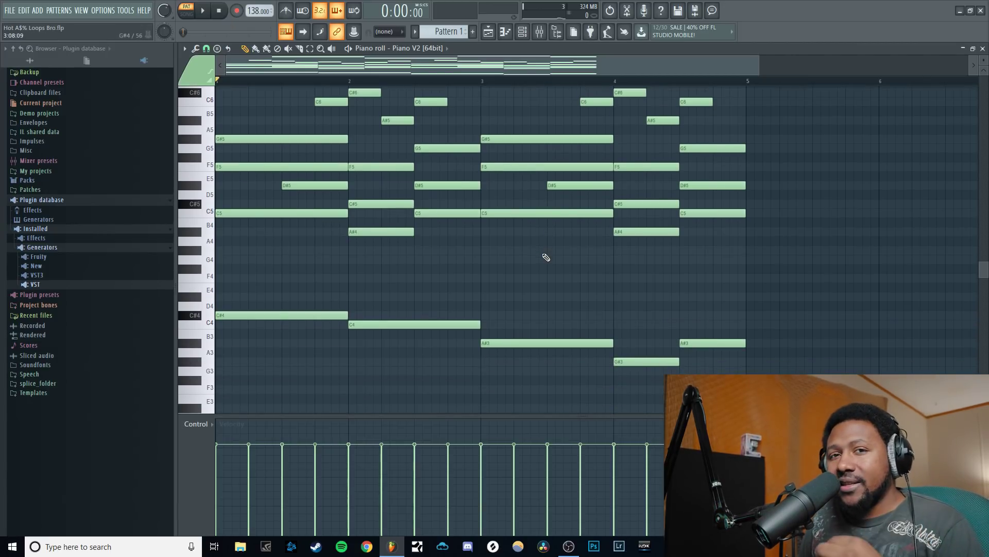
pyautogui.scroll(2, 510, 247)
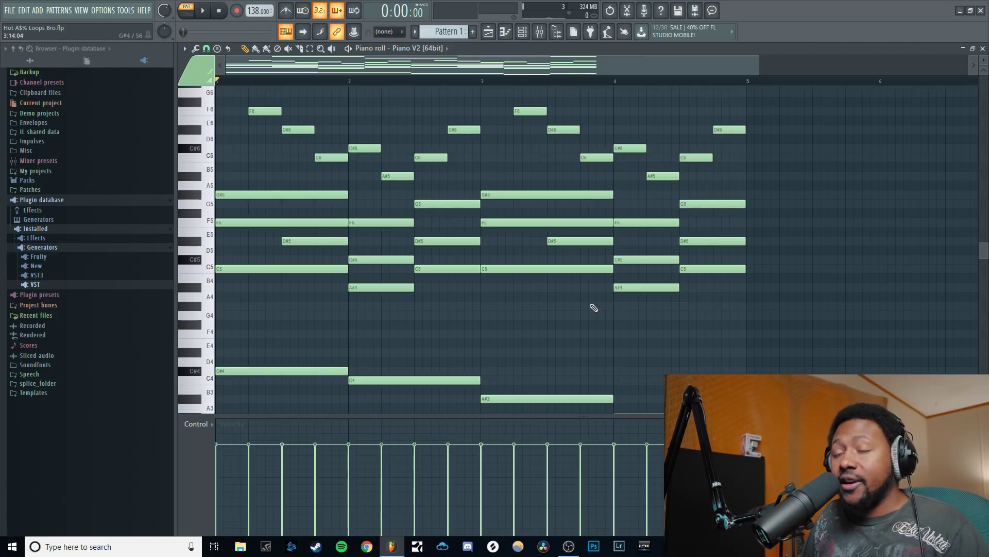
# In the Randomizer (Alt+R), keep the original notes and set velocity randomization to about 34%
pyautogui.hotkey('alt', 'r')
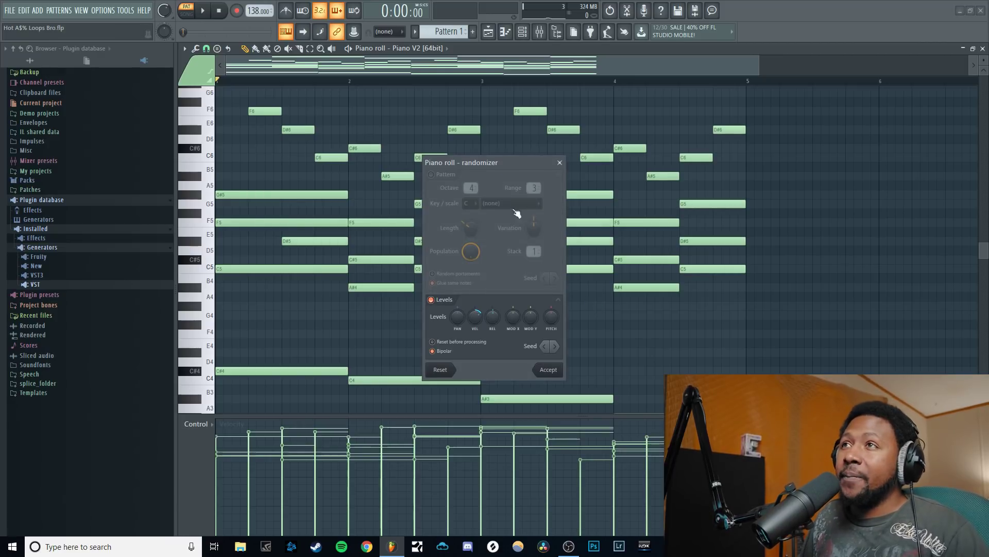
pyautogui.moveTo(498, 163); pyautogui.dragTo(450, 120)
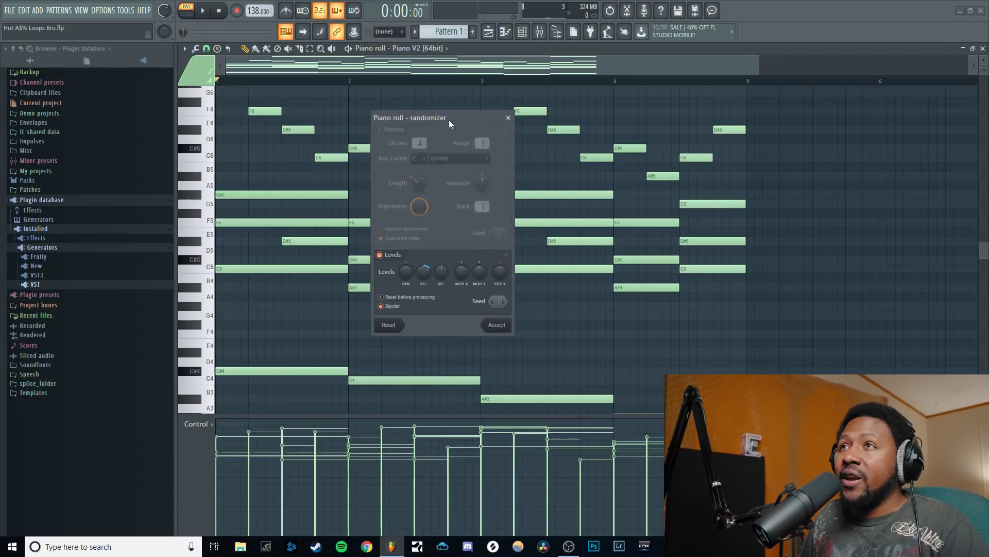
pyautogui.click(380, 128)
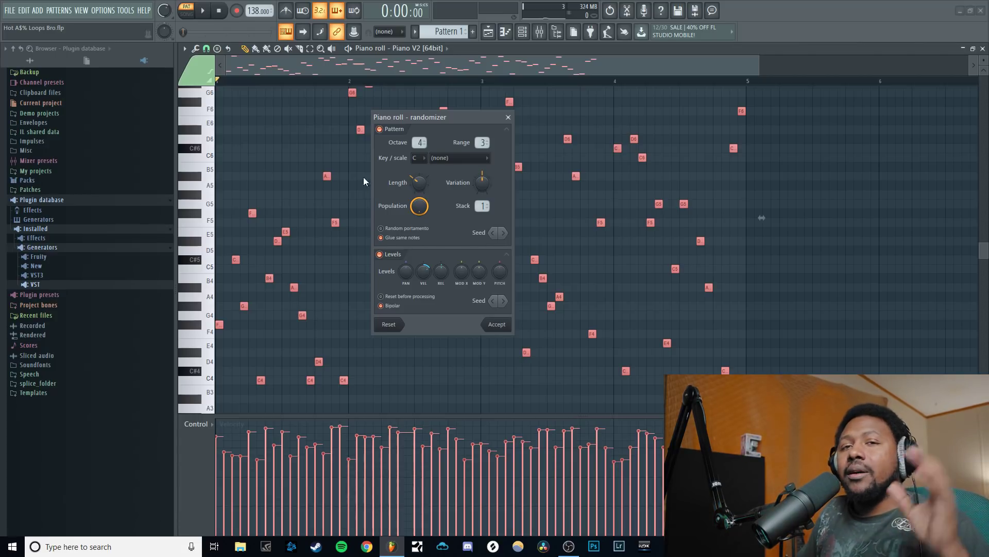
pyautogui.click(386, 132)
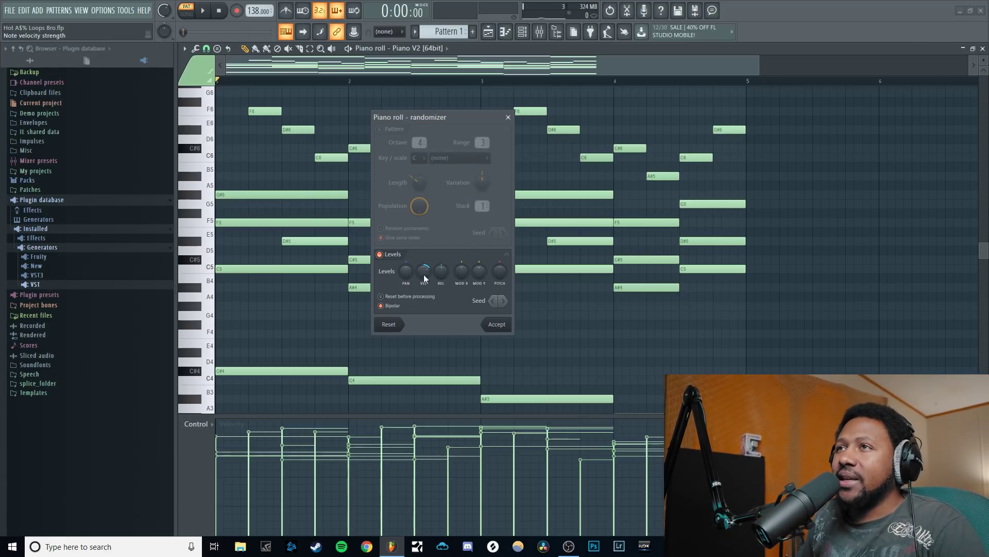
pyautogui.moveTo(426, 272); pyautogui.dragTo(426, 306)
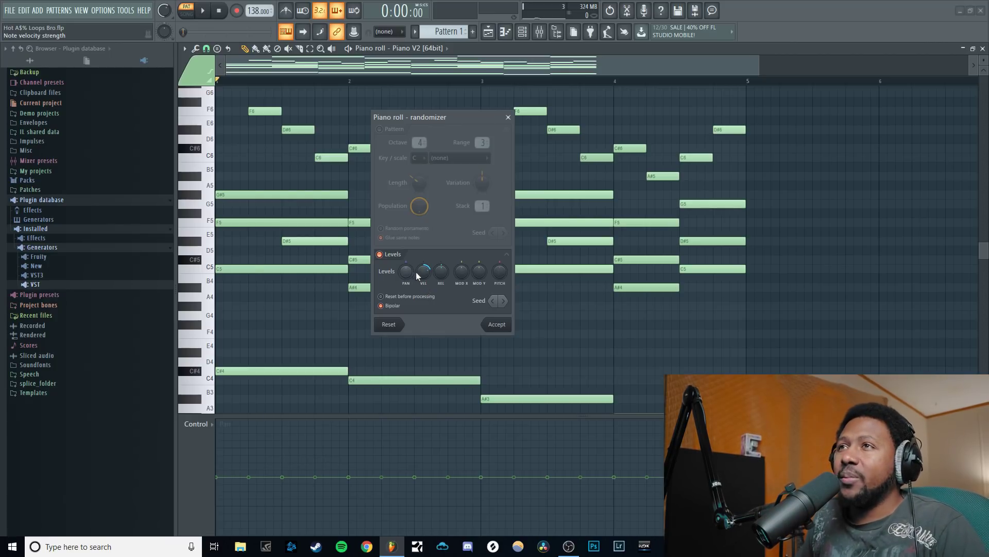
pyautogui.moveTo(424, 271); pyautogui.dragTo(423, 256)
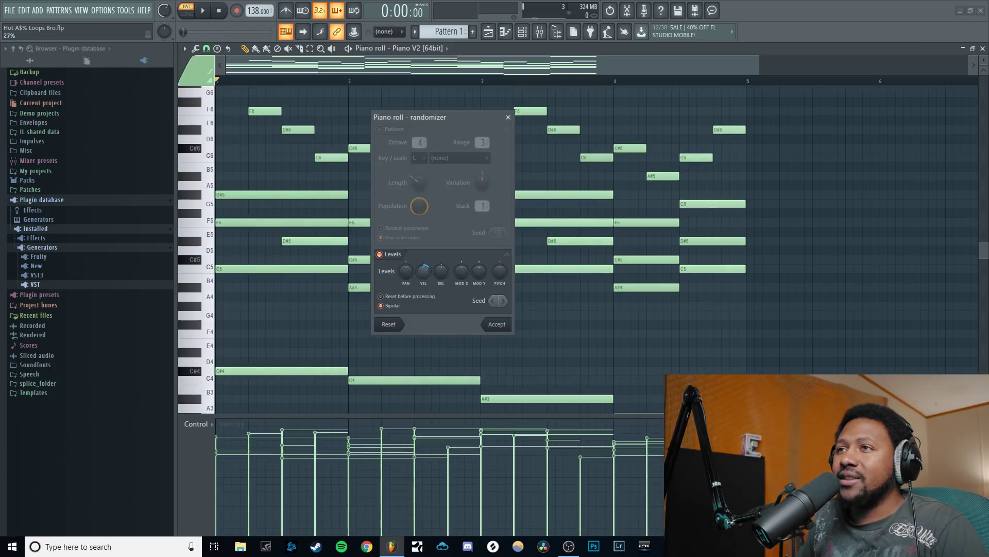
pyautogui.moveTo(423, 271); pyautogui.dragTo(424, 265)
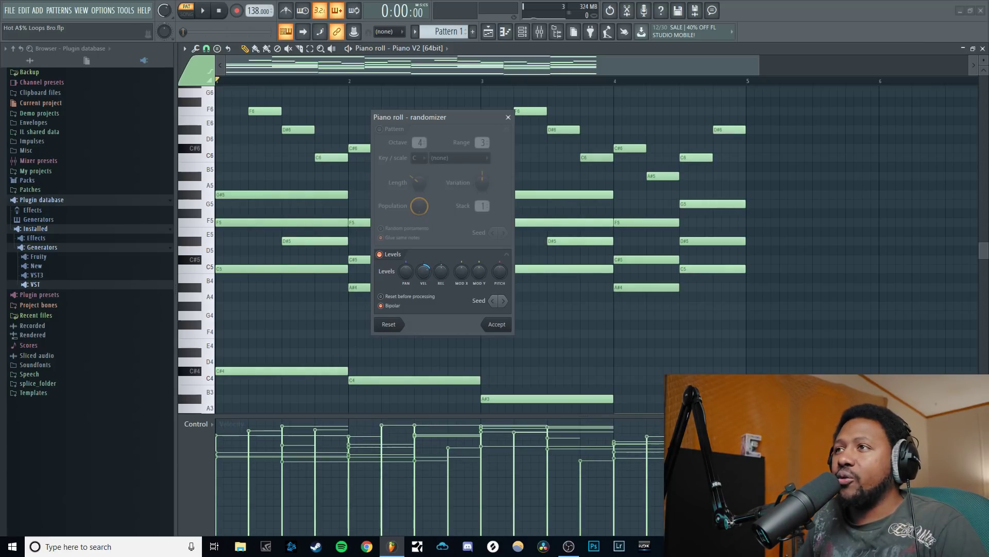
# Try bipolar velocity offsets and several new seeds, then accept the randomized velocities
pyautogui.click(388, 308)
pyautogui.click(387, 308)
pyautogui.click(387, 309)
pyautogui.click(387, 308)
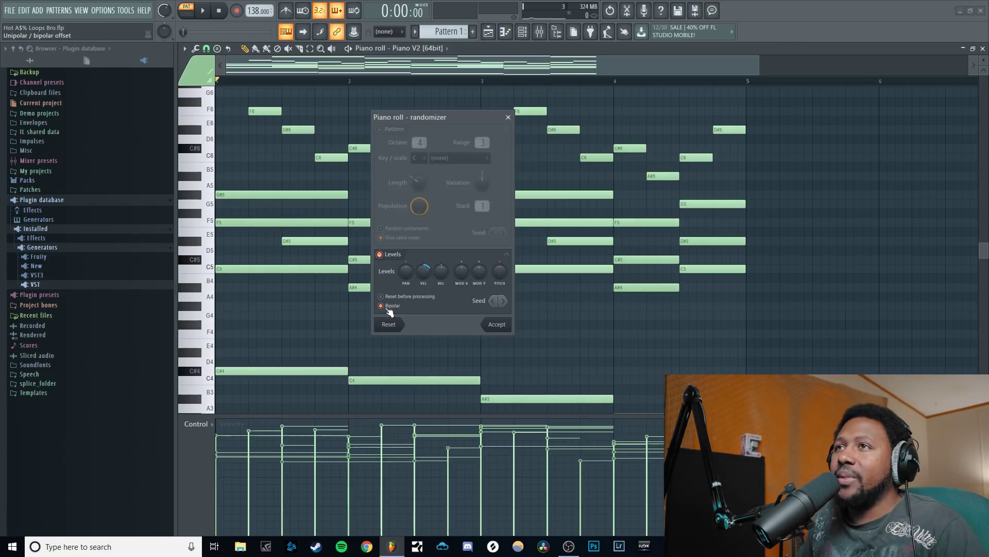
pyautogui.click(503, 301)
pyautogui.click(498, 304)
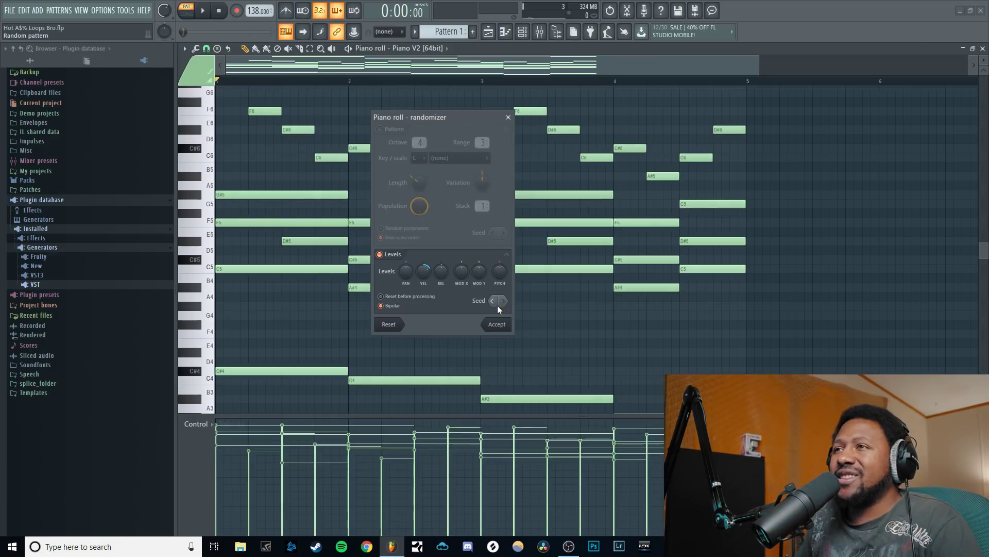
pyautogui.click(498, 304)
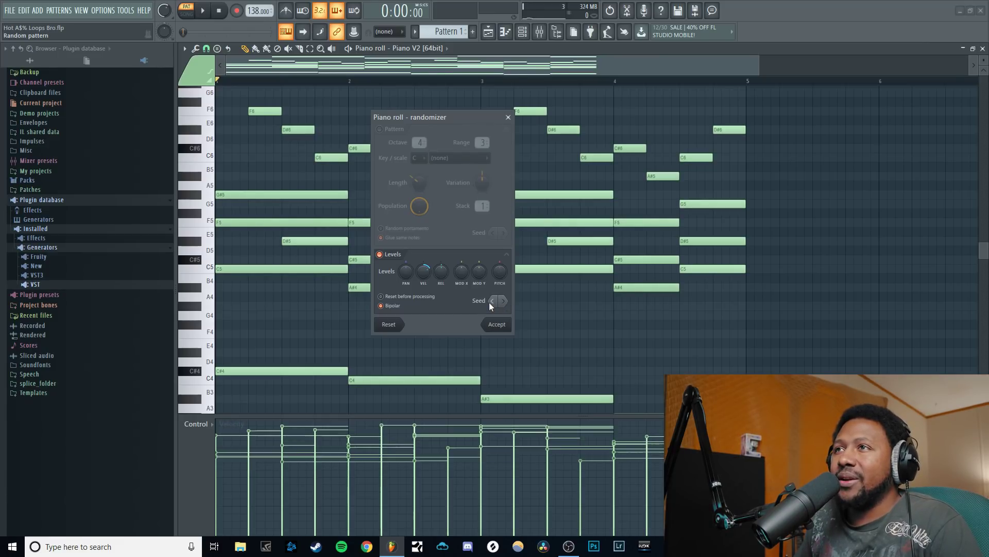
pyautogui.click(490, 301)
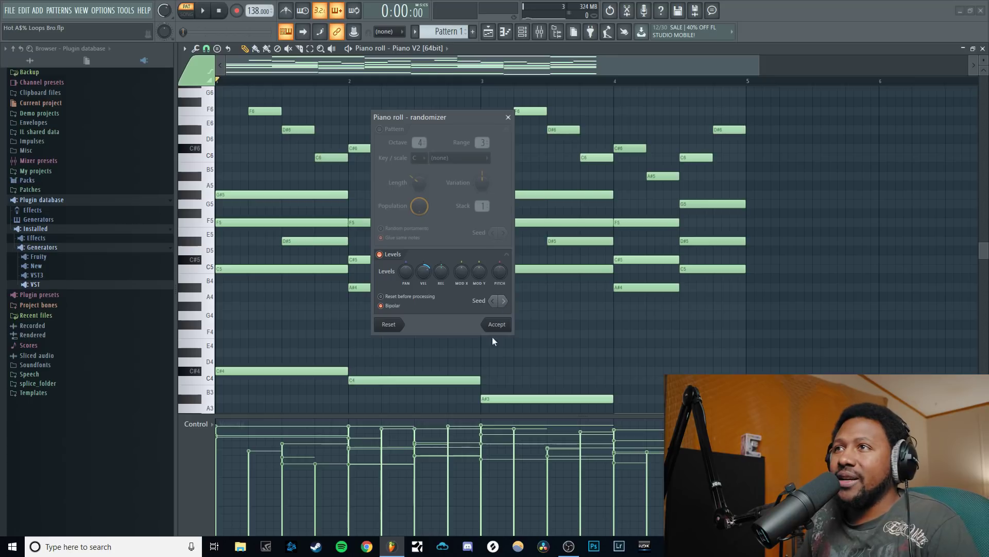
pyautogui.click(497, 324)
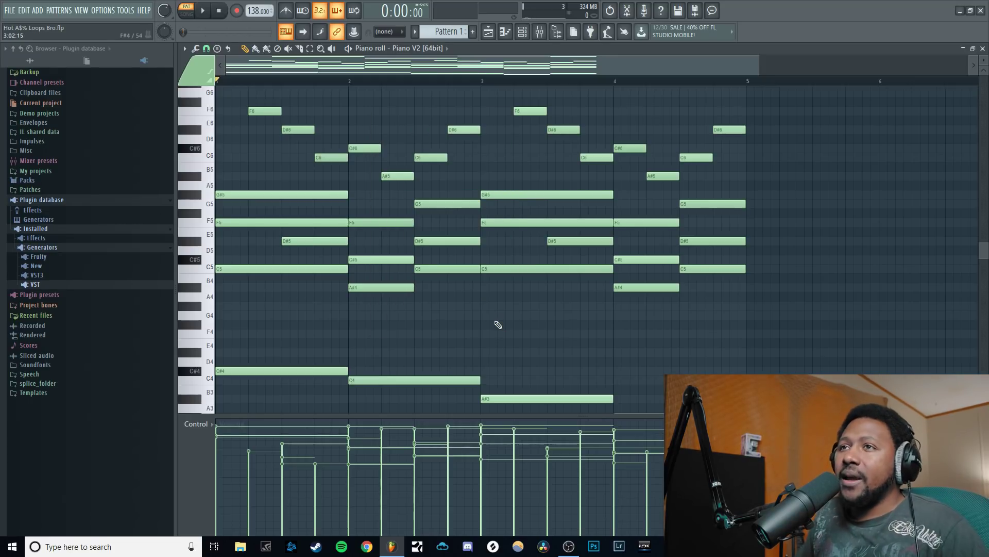
# Audition the loop, then select all notes and change their velocities with the mouse wheel while playing
pyautogui.press('space')
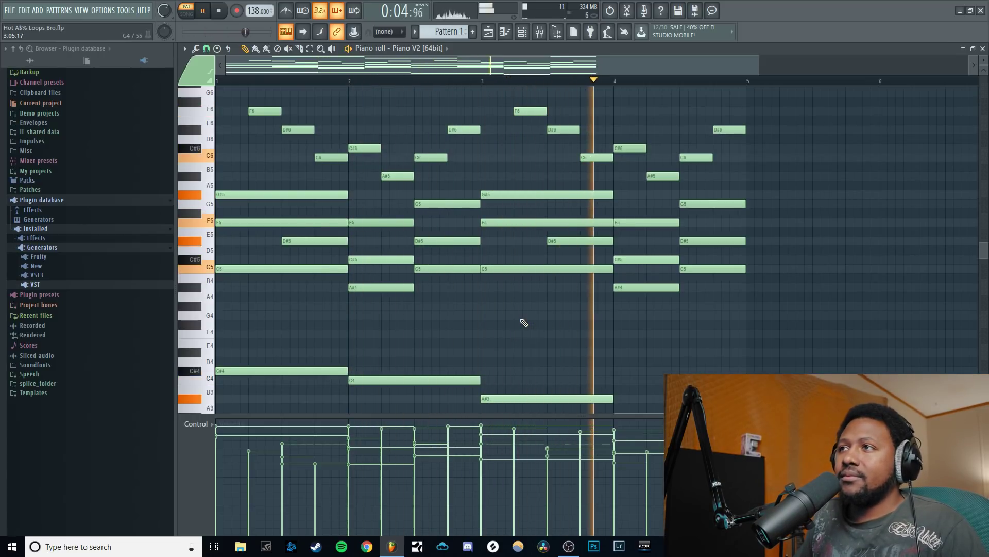
pyautogui.press('space')
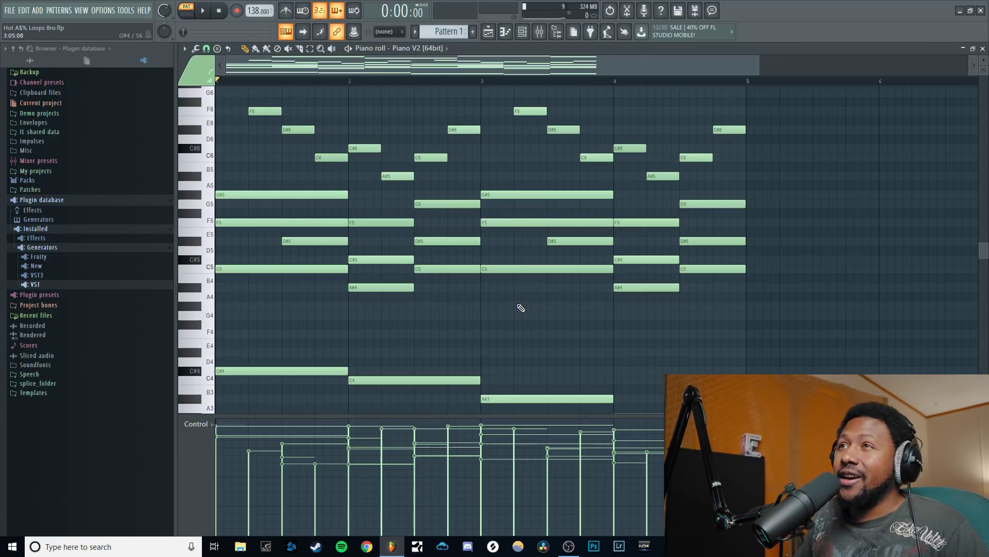
pyautogui.hotkey('ctrl', 'a')
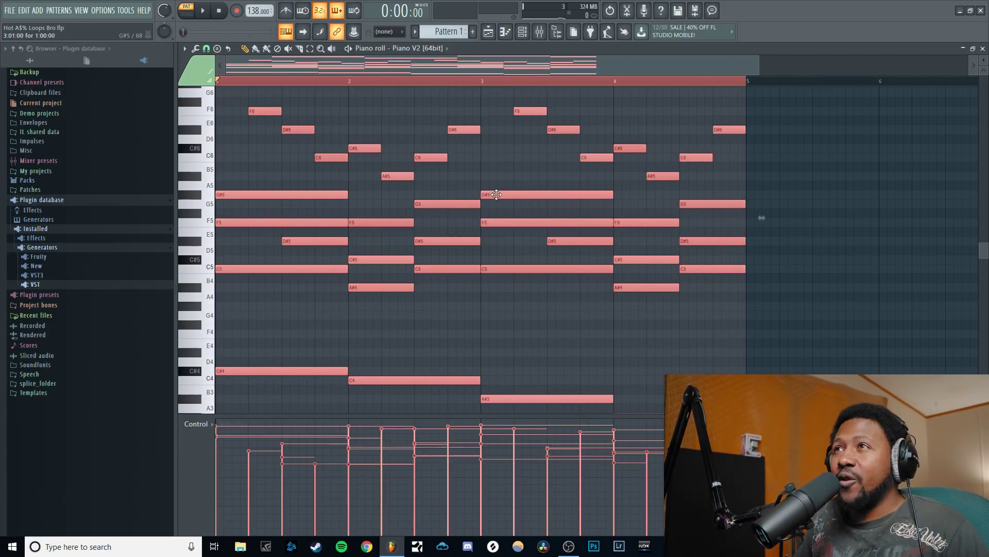
pyautogui.scroll(-10, 498, 194)
pyautogui.scroll(-3, 498, 194)
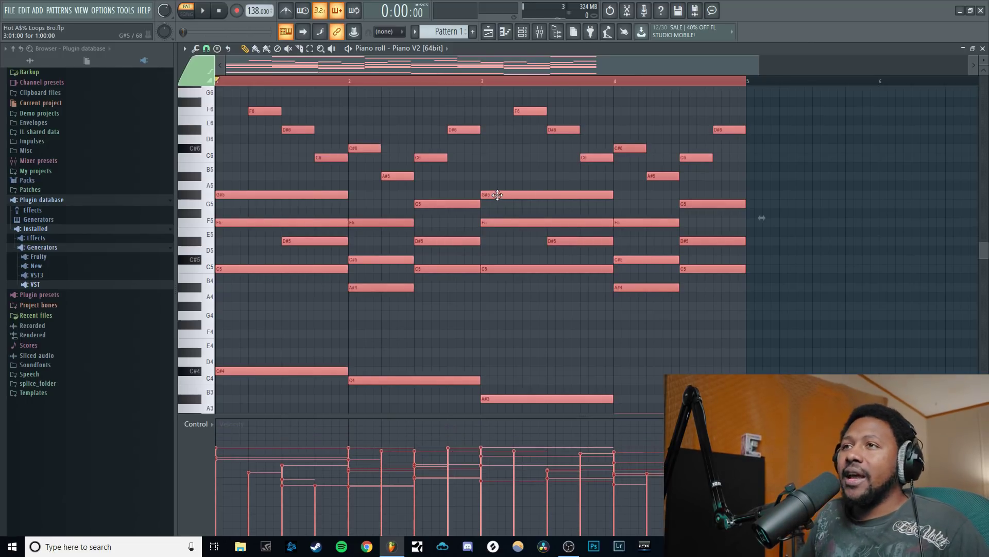
pyautogui.scroll(-3, 497, 194)
pyautogui.press('space')
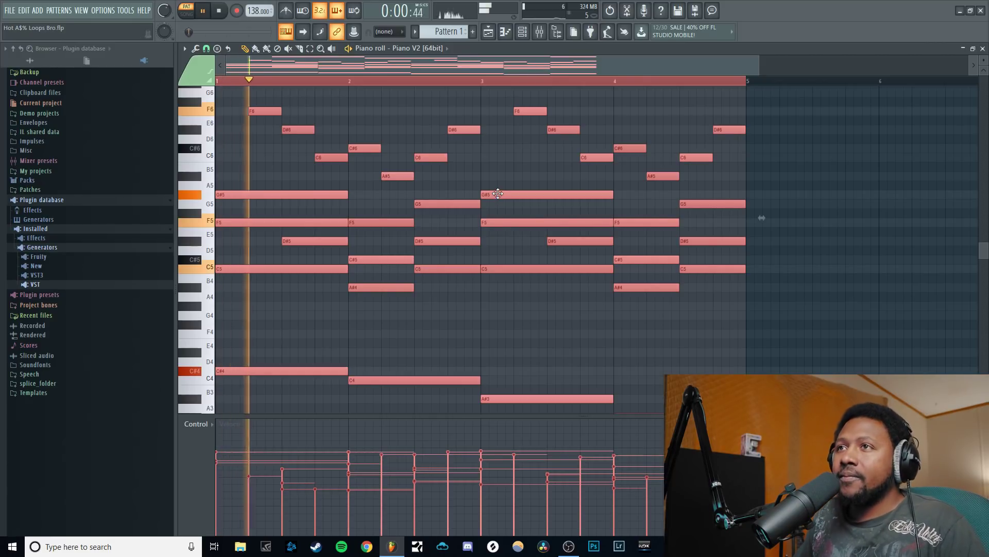
pyautogui.scroll(2, 498, 194)
pyautogui.scroll(2, 498, 194)
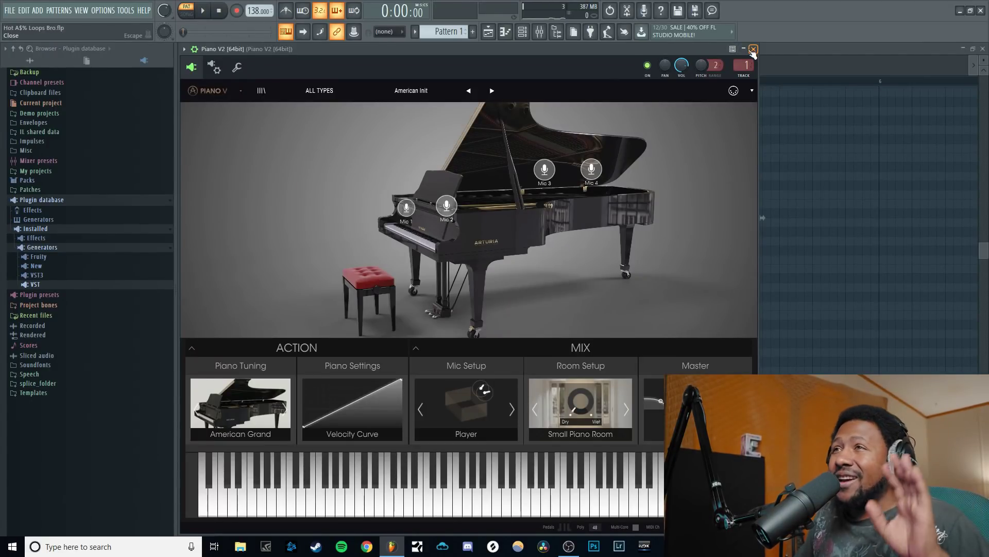
# Close the Piano V window, deselect all notes, and bring up the Channel rack
pyautogui.click(753, 50)
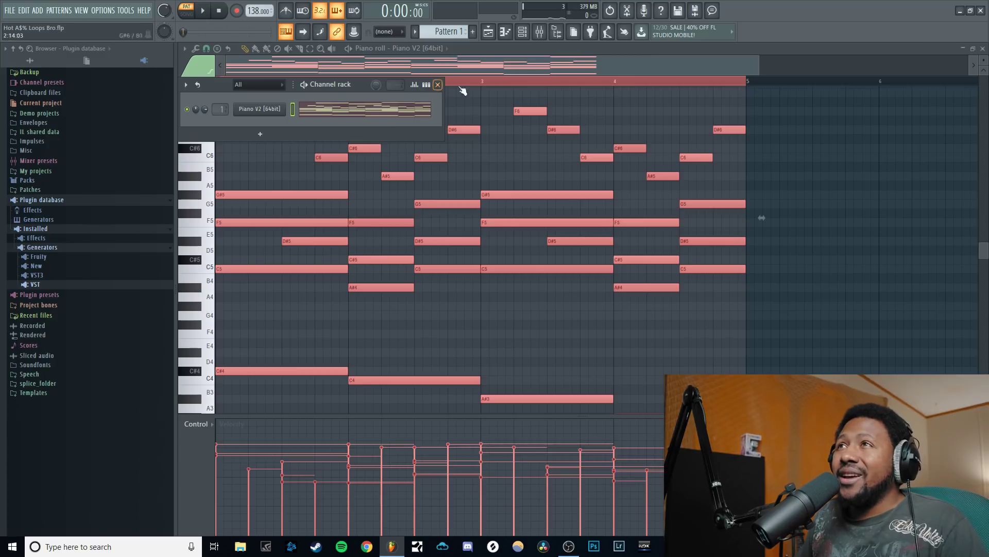
pyautogui.click(542, 52)
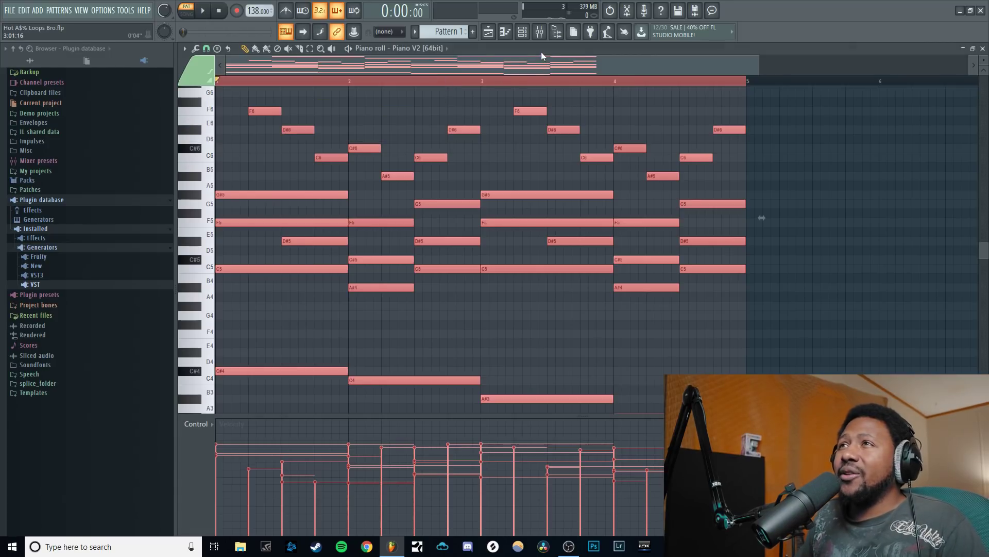
pyautogui.click(512, 156)
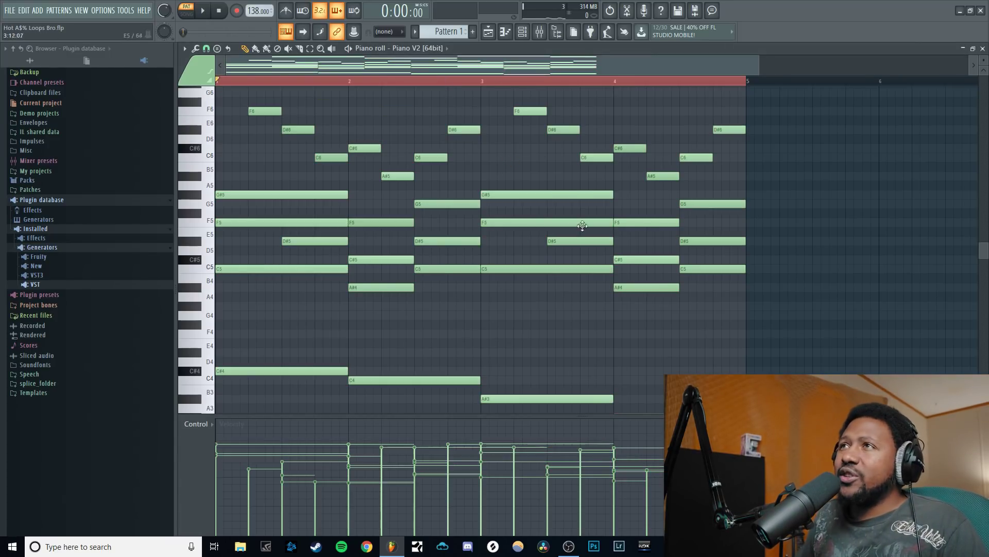
pyautogui.click(522, 32)
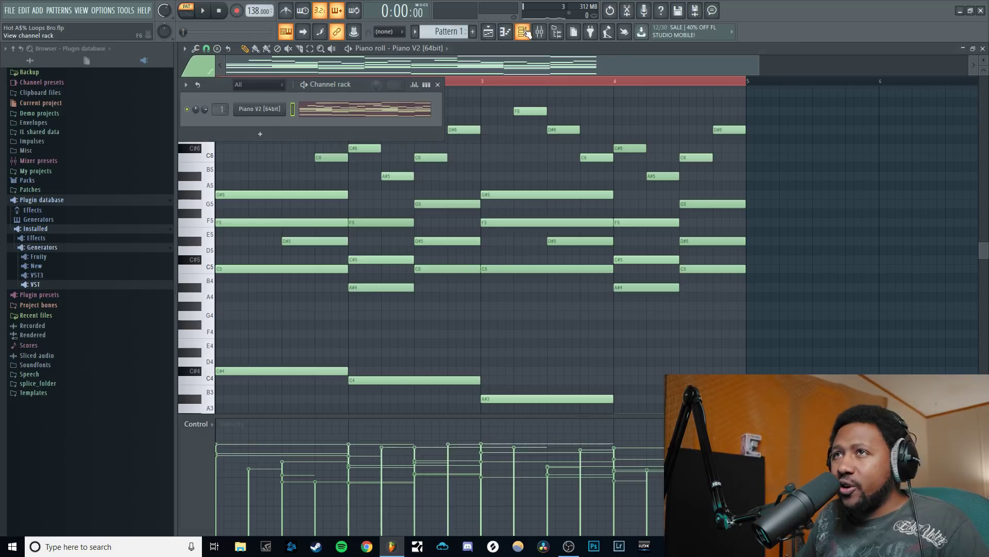
# Inspect the Piano V2 channel's plugin and miscellaneous function pages, then close its window
pyautogui.click(267, 108)
pyautogui.click(221, 66)
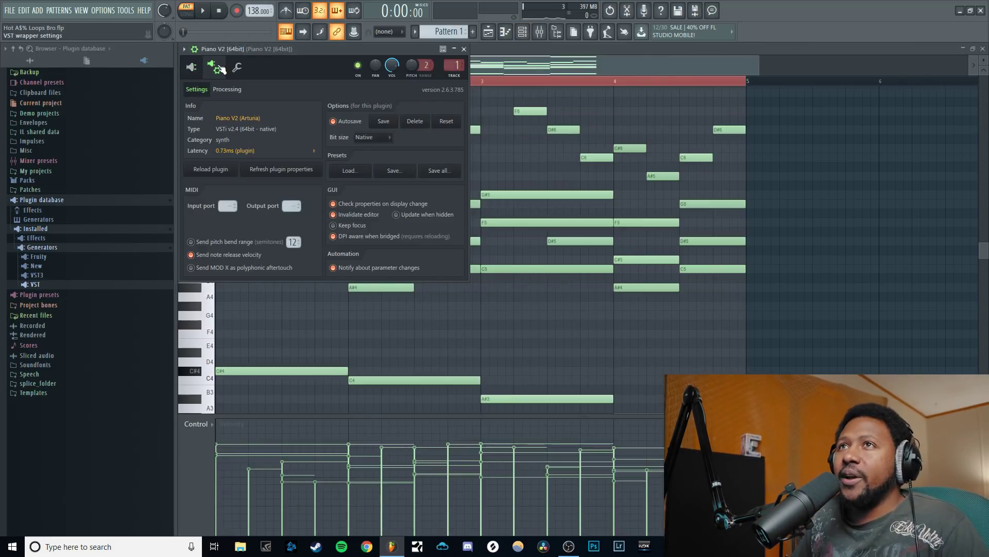
pyautogui.click(220, 68)
pyautogui.click(215, 66)
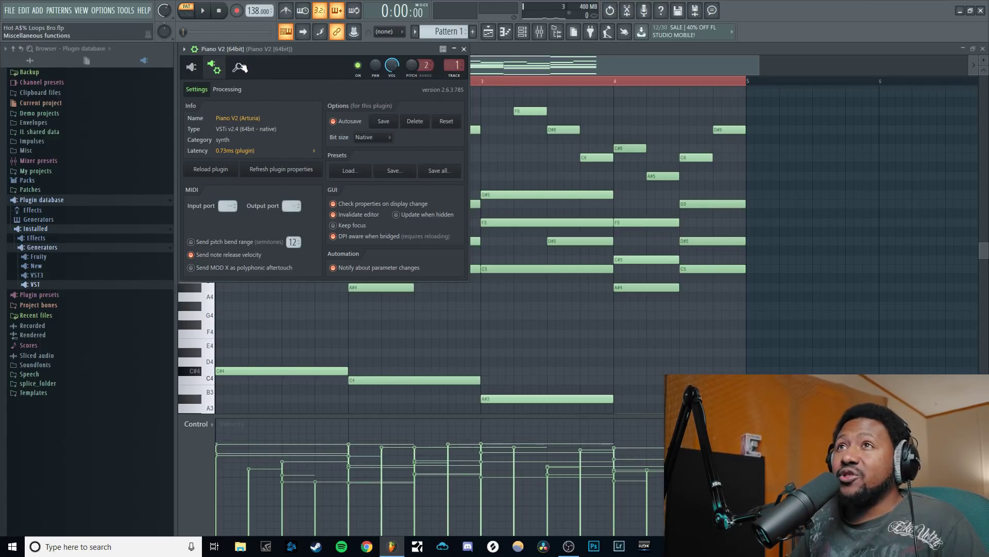
pyautogui.click(237, 67)
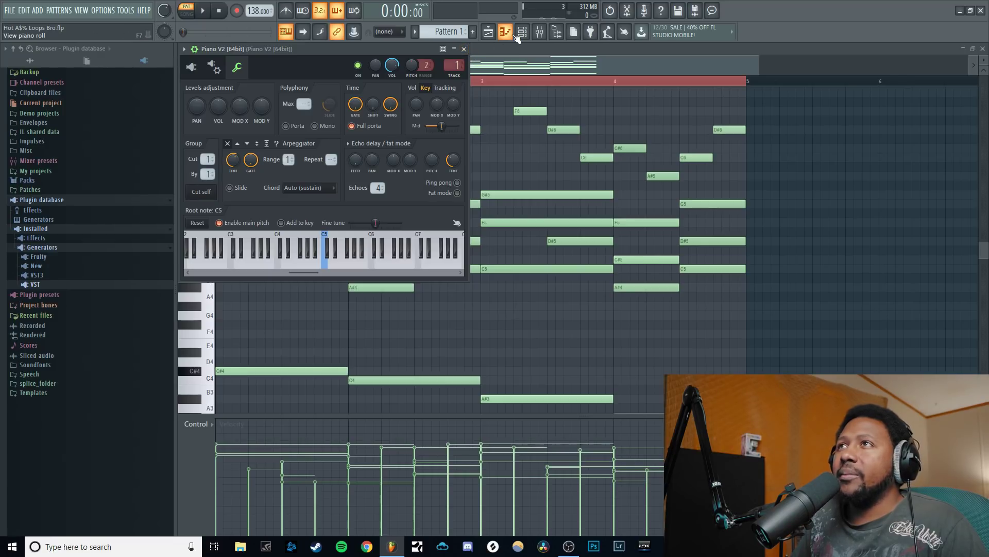
pyautogui.click(466, 52)
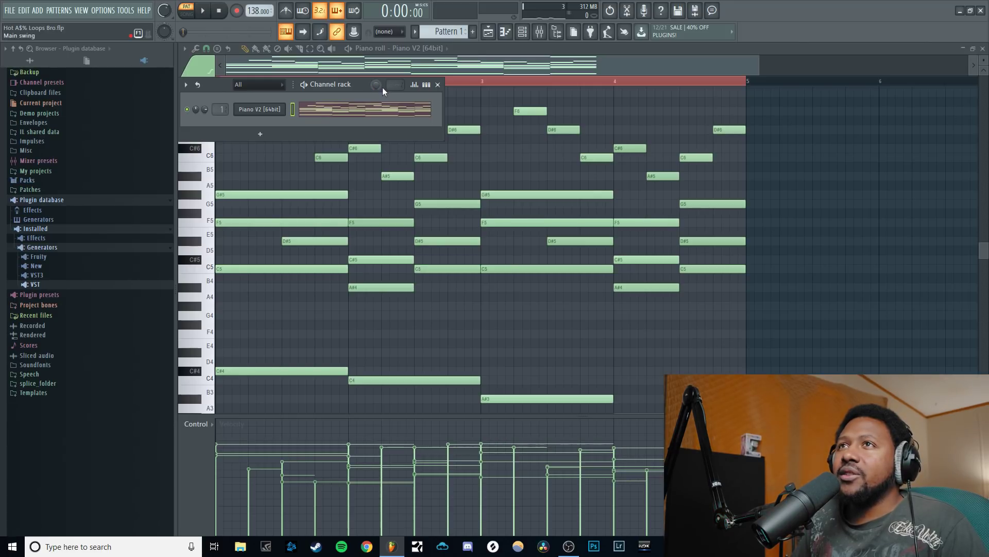
# Try the Main swing at 100% during playback, then return it to 0% and stop
pyautogui.moveTo(382, 88); pyautogui.dragTo(382, 51)
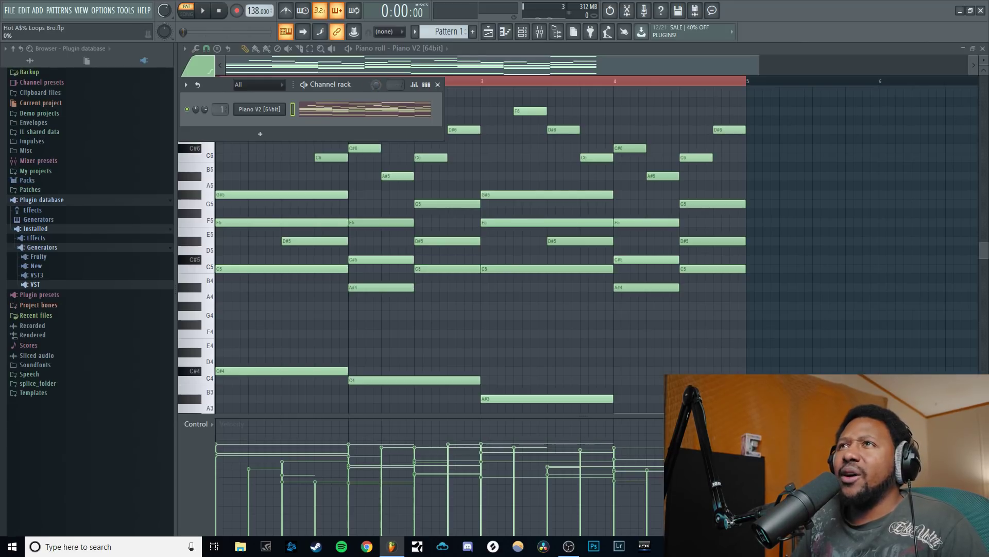
pyautogui.moveTo(379, 85); pyautogui.dragTo(382, 62)
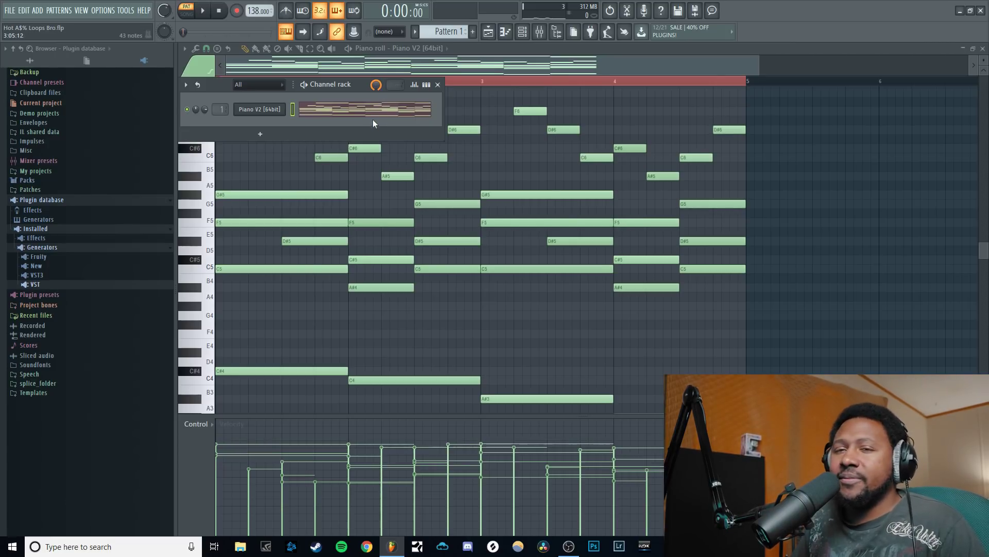
pyautogui.press('space')
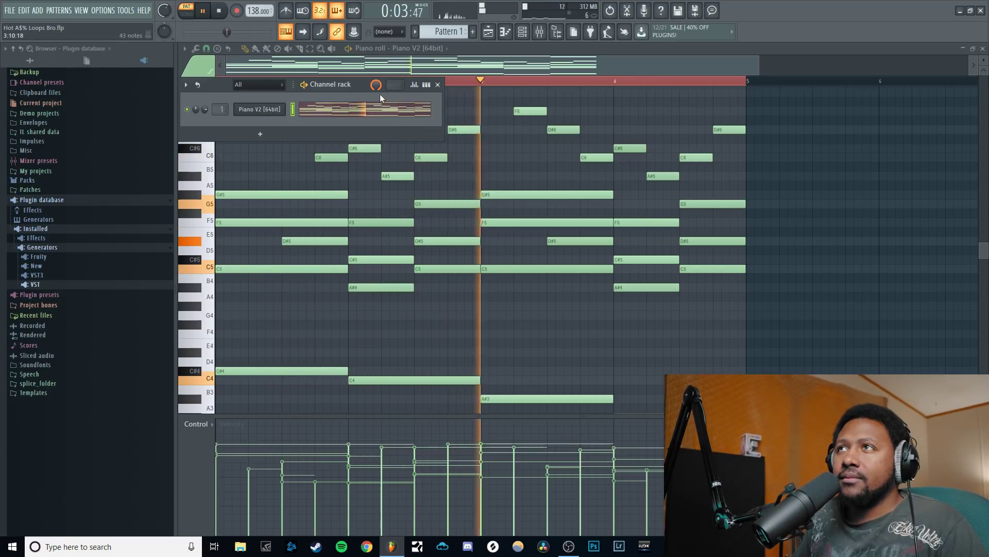
pyautogui.moveTo(379, 91); pyautogui.dragTo(379, 145)
pyautogui.press('space')
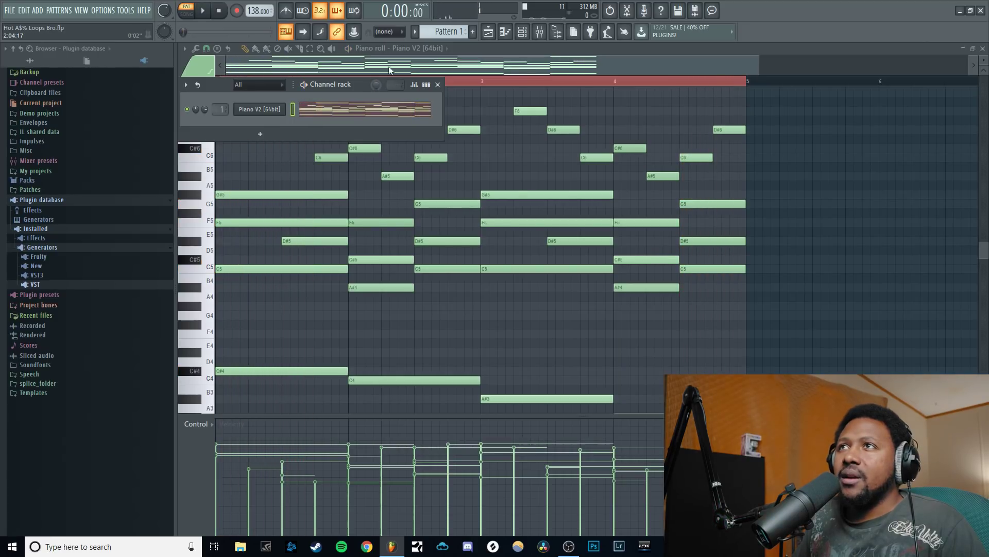
# Close the channel rack and try selecting the G#5 note in bar 1
pyautogui.click(438, 84)
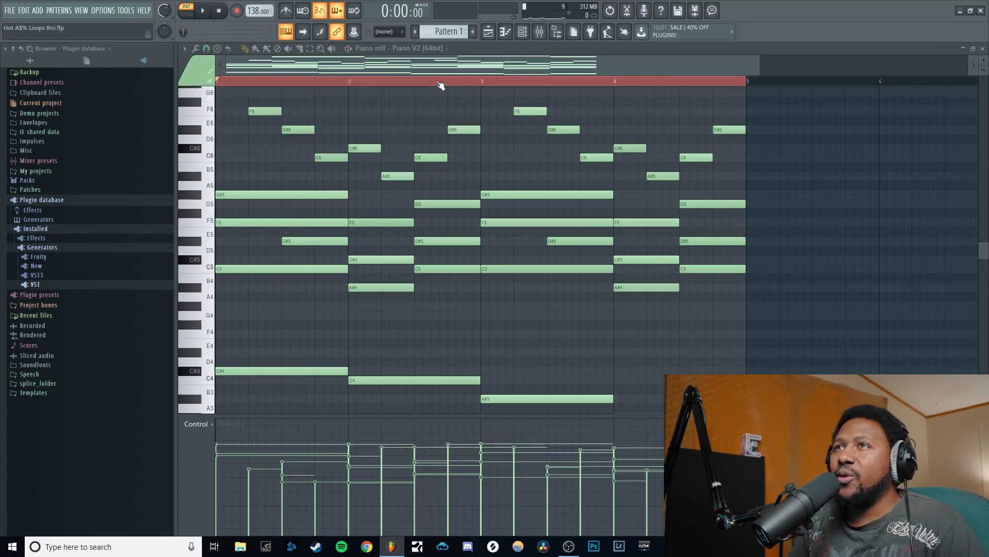
pyautogui.click(297, 194)
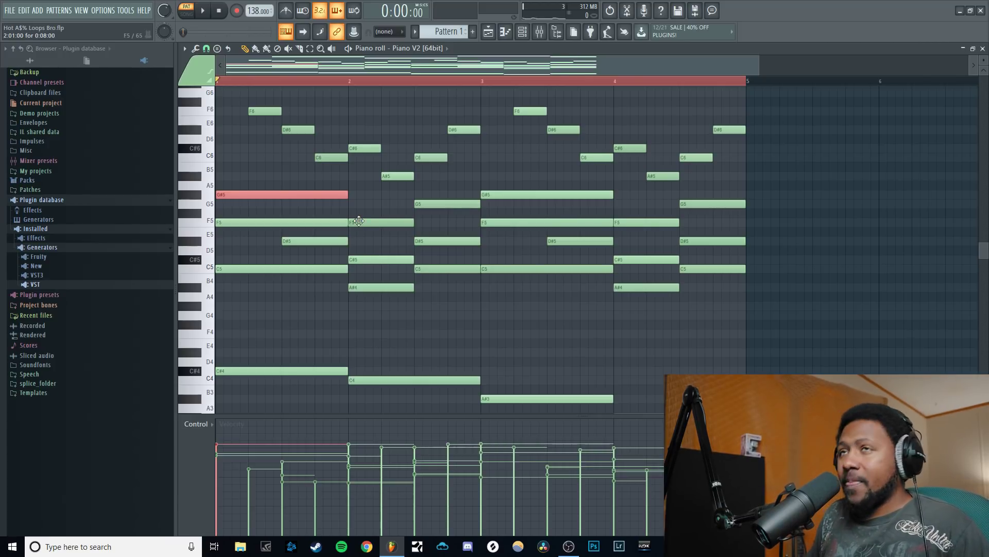
pyautogui.click(271, 188)
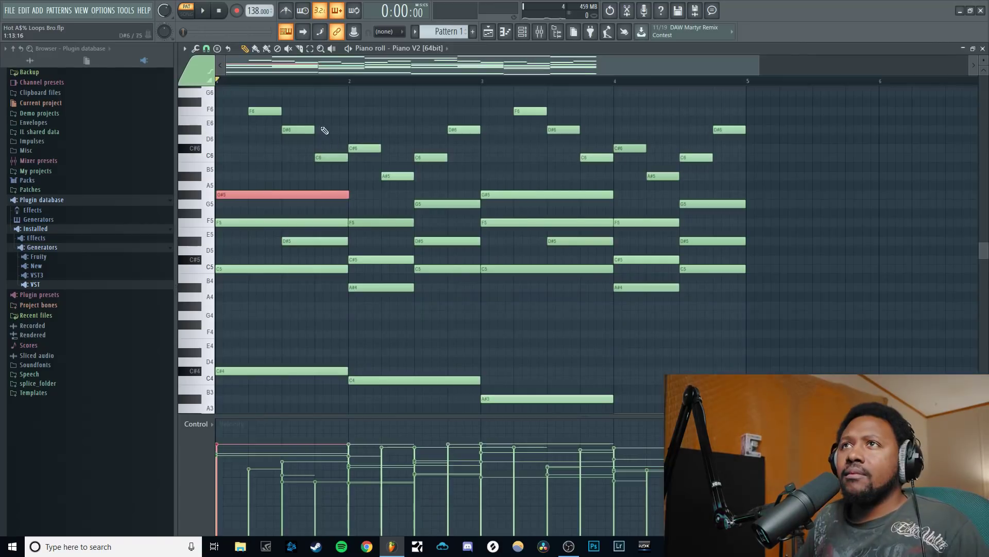
pyautogui.click(299, 130)
# Nudge chord notes (A#5, G5, D#6, A#3, D#5, F5, A#4, C6, C5, C#4) slightly later
pyautogui.click(382, 260)
pyautogui.click(397, 176)
pyautogui.click(447, 203)
pyautogui.click(564, 129)
pyautogui.click(464, 130)
pyautogui.click(547, 398)
pyautogui.click(581, 241)
pyautogui.click(647, 223)
pyautogui.click(638, 286)
pyautogui.click(696, 157)
pyautogui.click(712, 204)
pyautogui.click(713, 241)
pyautogui.click(447, 241)
pyautogui.click(382, 287)
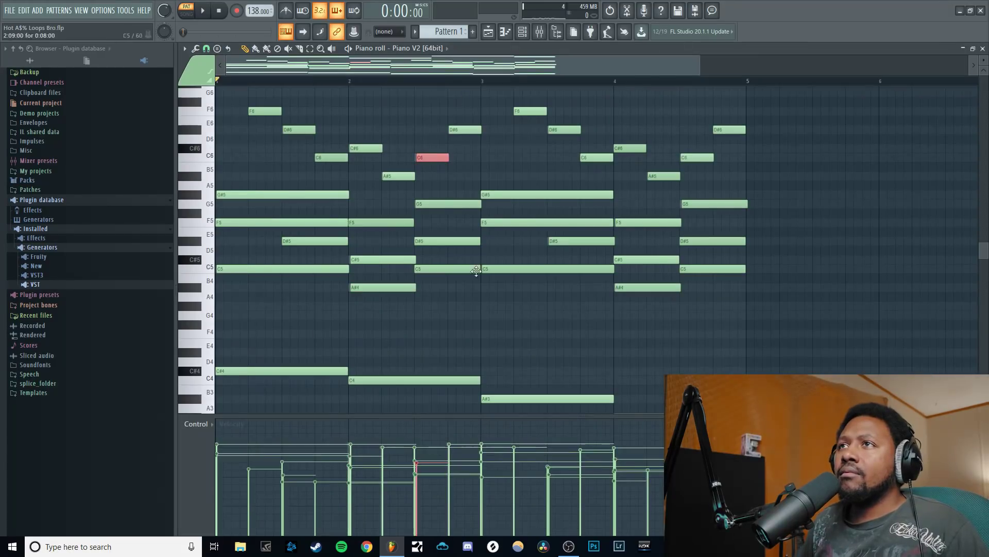
pyautogui.click(448, 268)
pyautogui.click(317, 241)
pyautogui.click(283, 371)
pyautogui.click(729, 129)
pyautogui.click(715, 204)
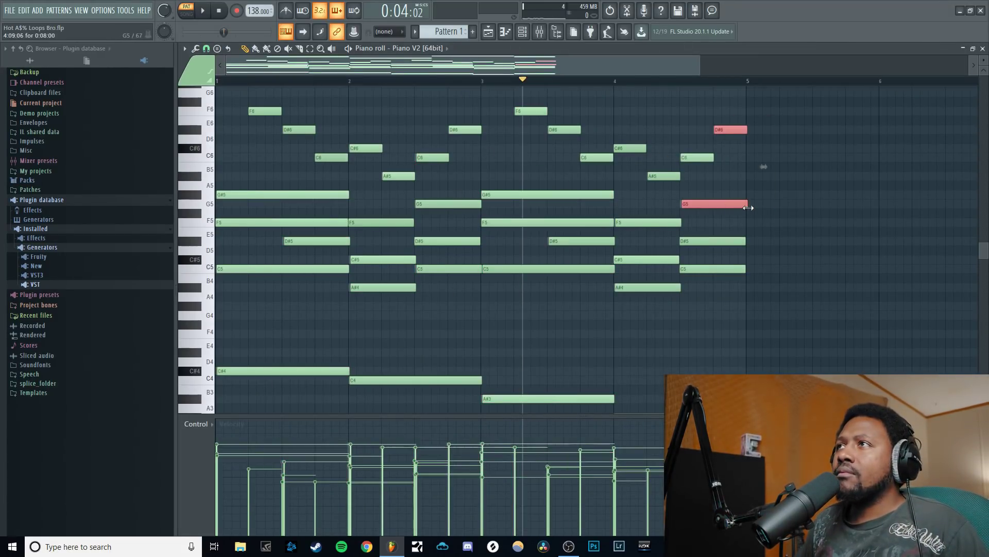
pyautogui.scroll(-1, 505, 263)
pyautogui.scroll(1, 469, 299)
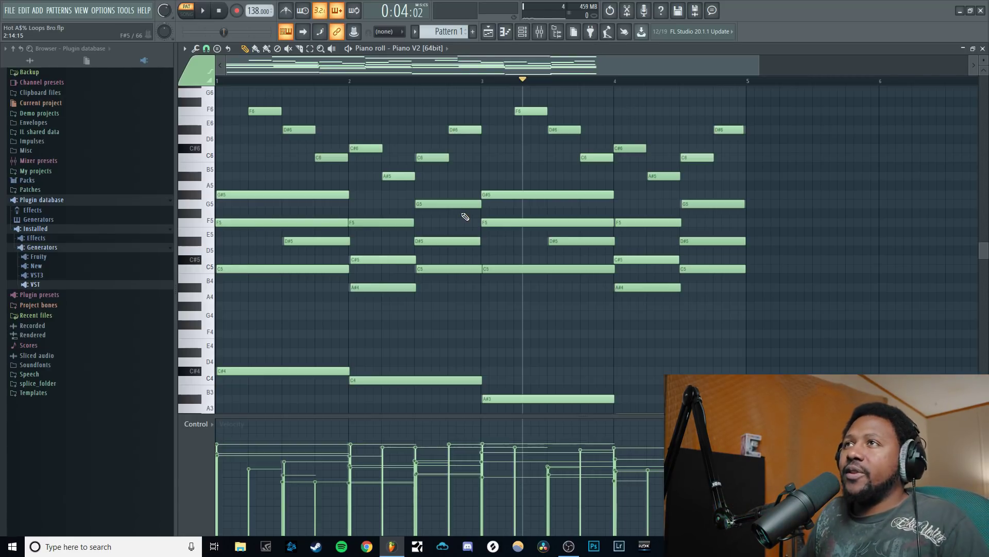
pyautogui.press('space')
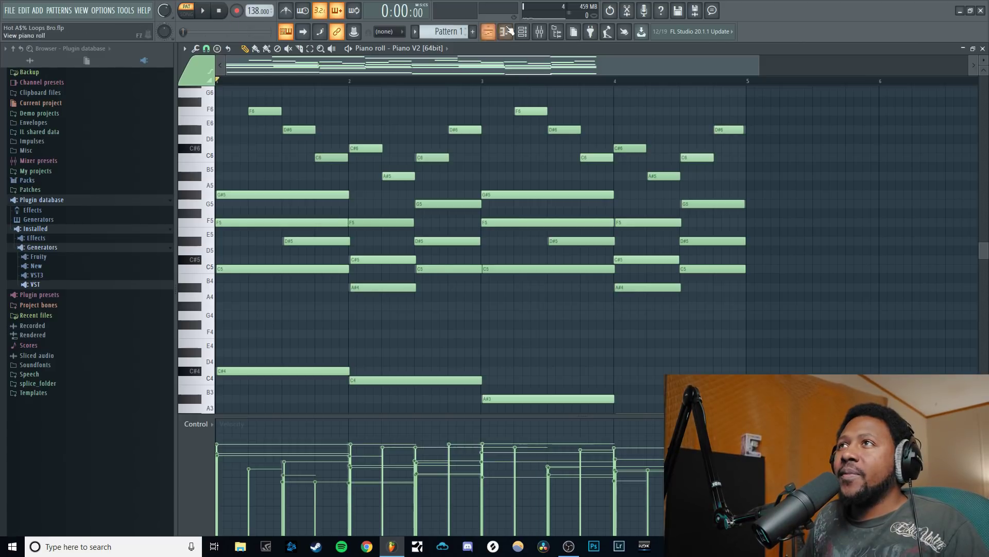
pyautogui.click(521, 30)
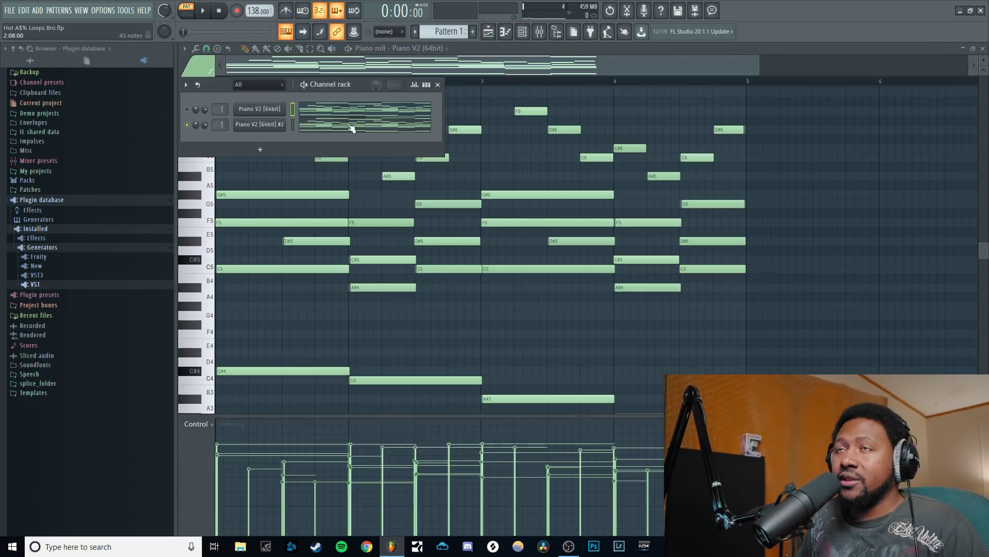
pyautogui.press('space')
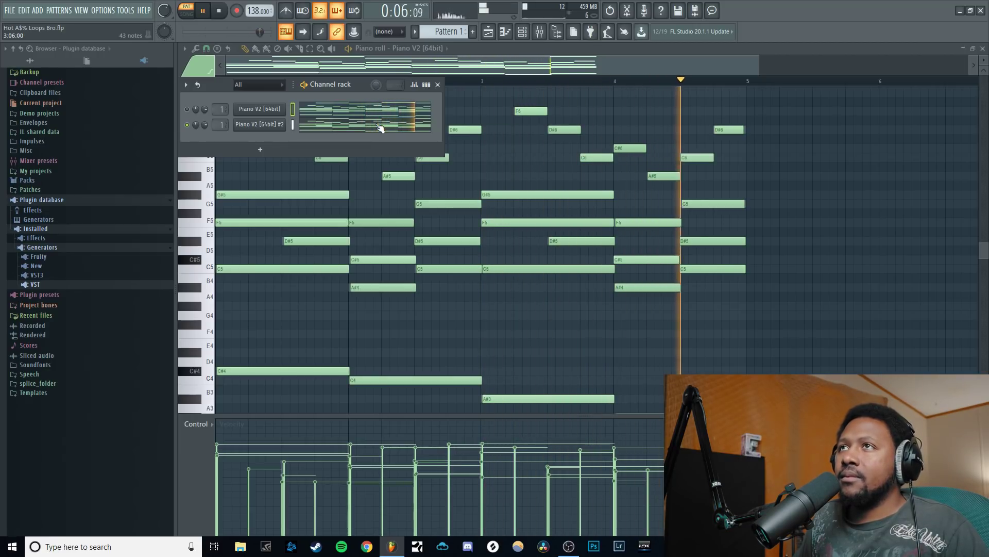
pyautogui.press('space')
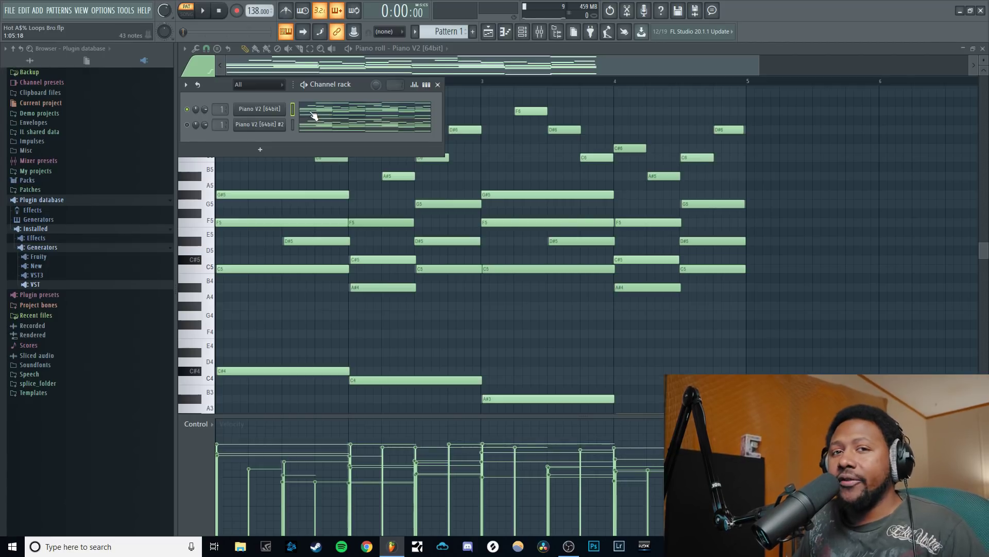
pyautogui.press('space')
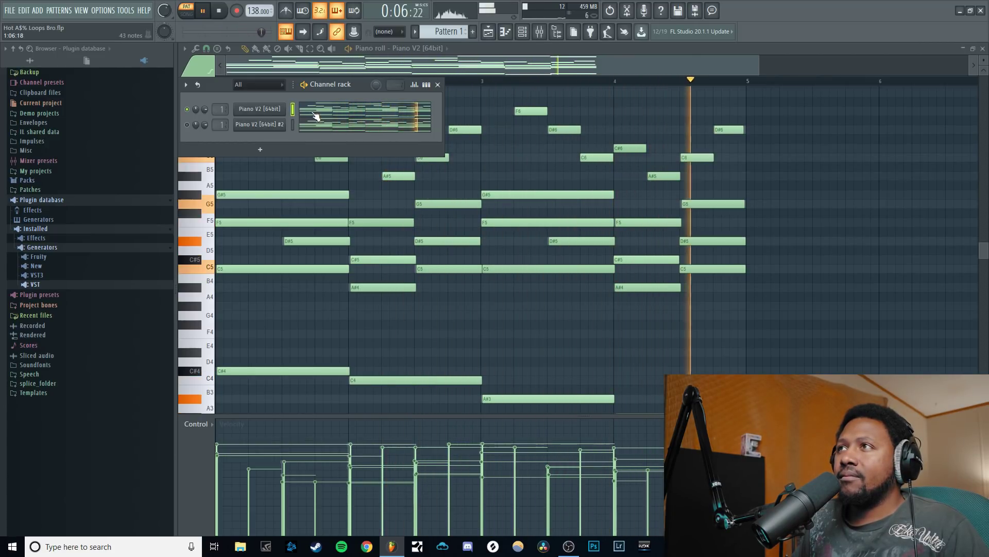
pyautogui.press('space')
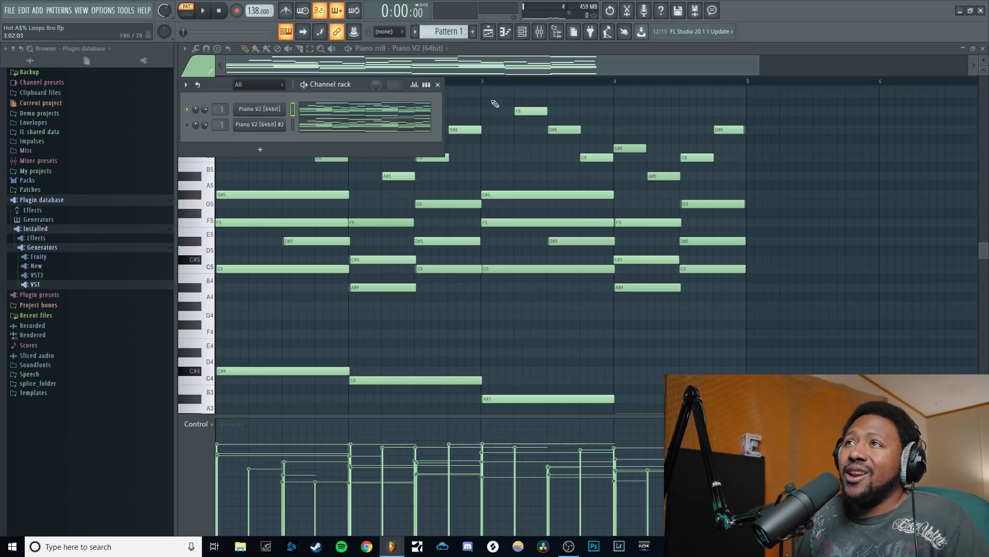
pyautogui.press('F6')
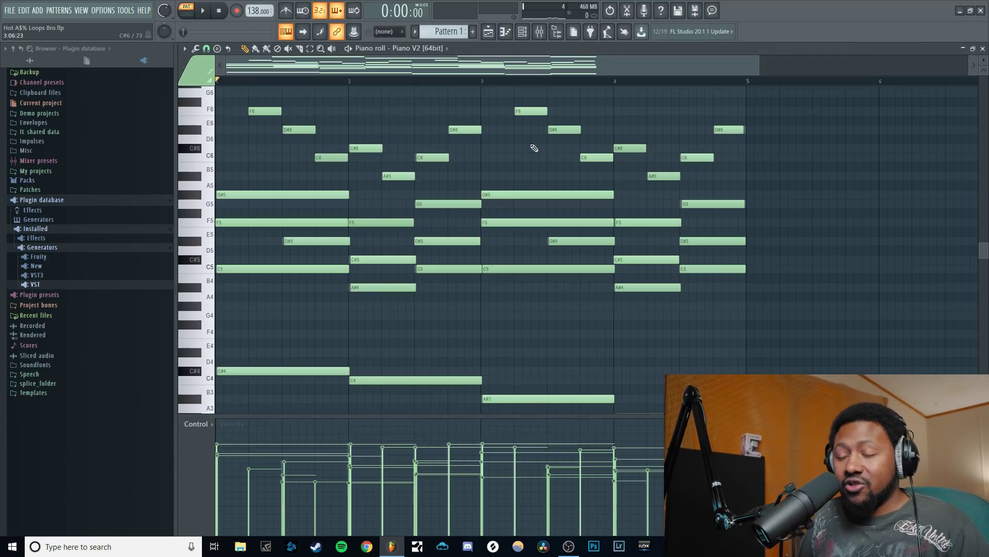
# Select all notes and apply the Strumizer (Alt+S) with increased velocity strength
pyautogui.hotkey('ctrl', 'a')
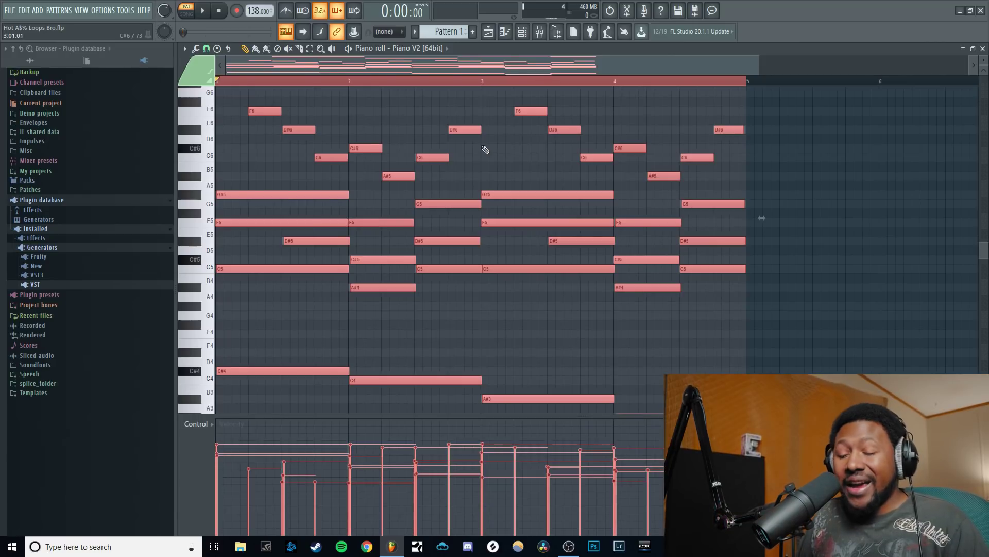
pyautogui.hotkey('alt', 's')
pyautogui.moveTo(461, 275); pyautogui.dragTo(460, 259)
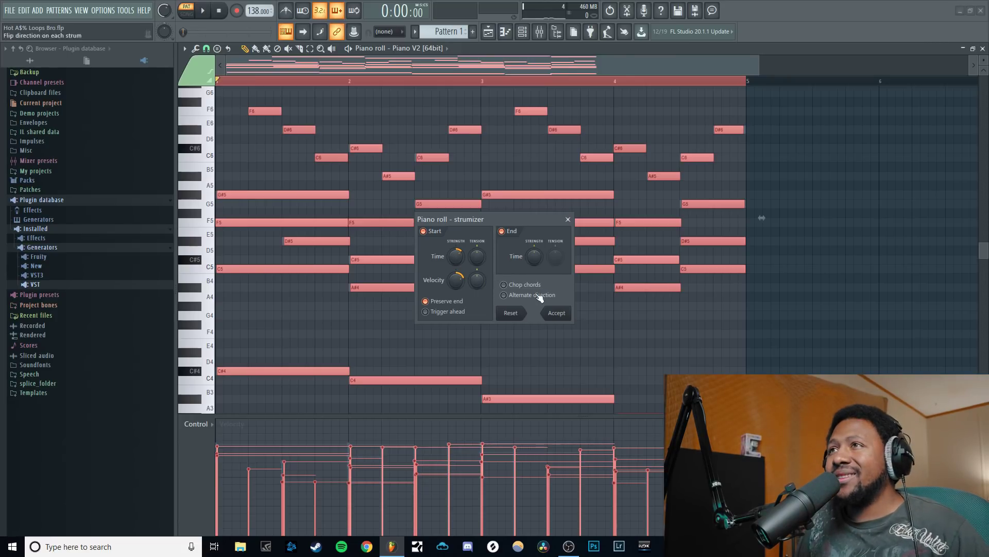
pyautogui.click(556, 313)
# Play the strummed chords, close the channel rack, stop, and deselect all notes
pyautogui.press('space')
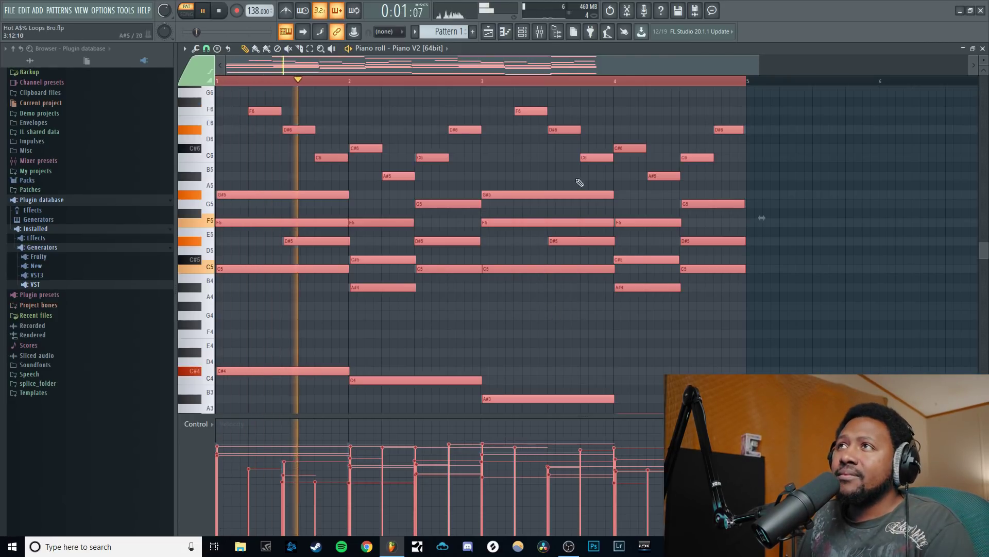
pyautogui.click(539, 33)
pyautogui.click(539, 34)
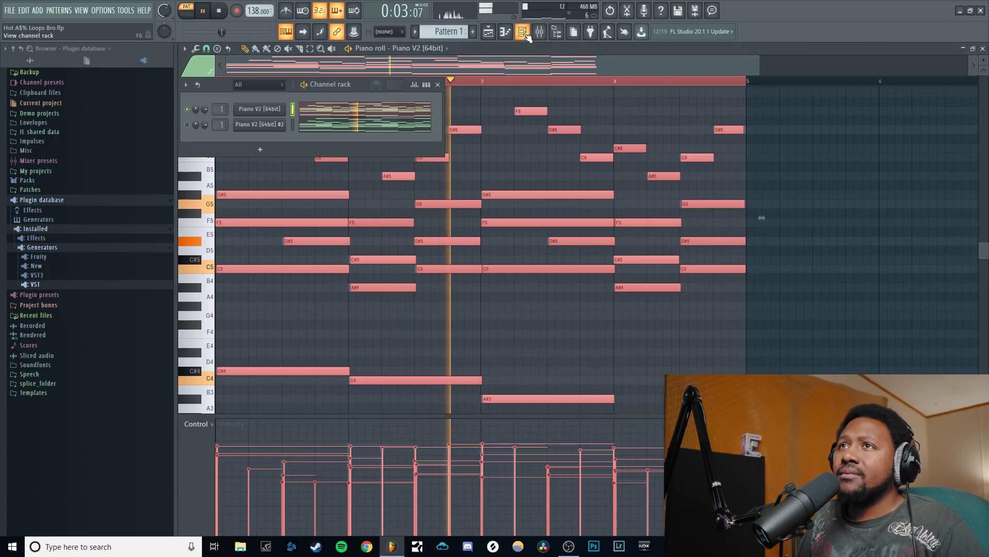
pyautogui.click(526, 34)
pyautogui.press('space')
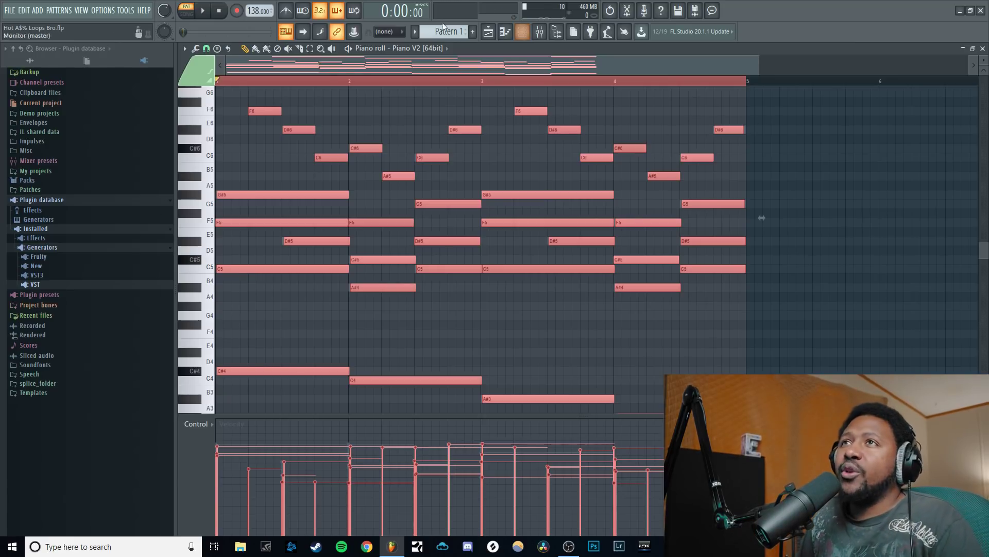
pyautogui.click(318, 82)
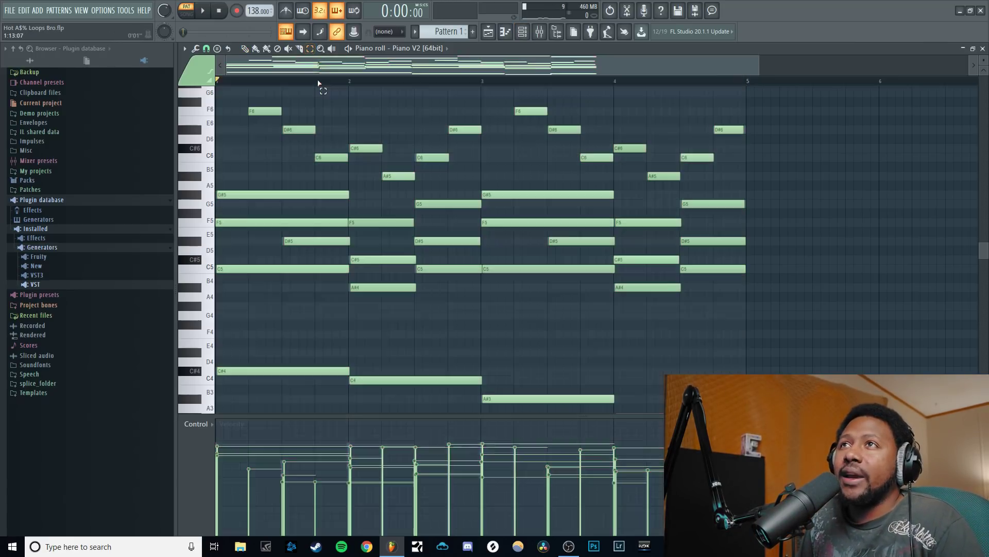
# Open the mixer and list the plugins for the Piano V2 track's first FX slot
pyautogui.click(544, 33)
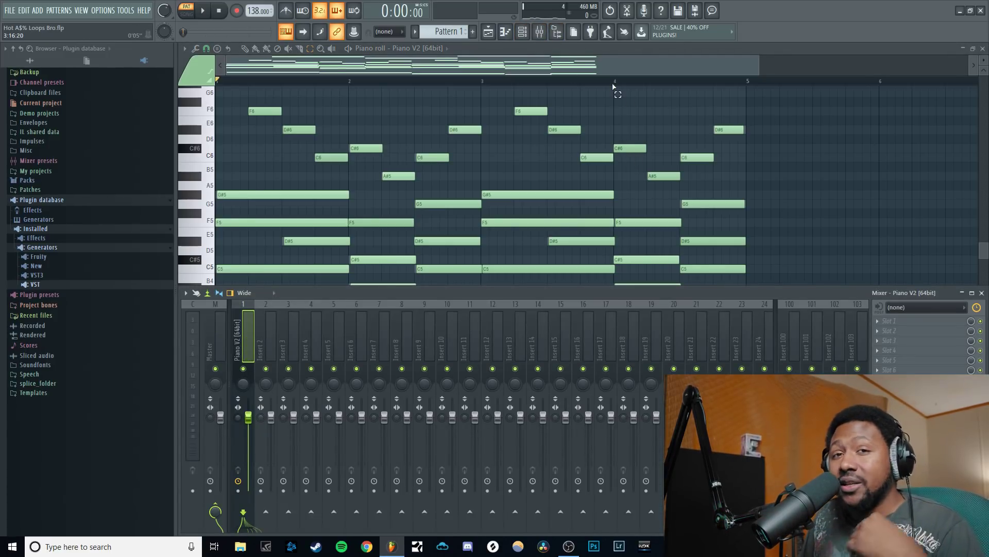
pyautogui.click(909, 325)
pyautogui.moveTo(888, 306)
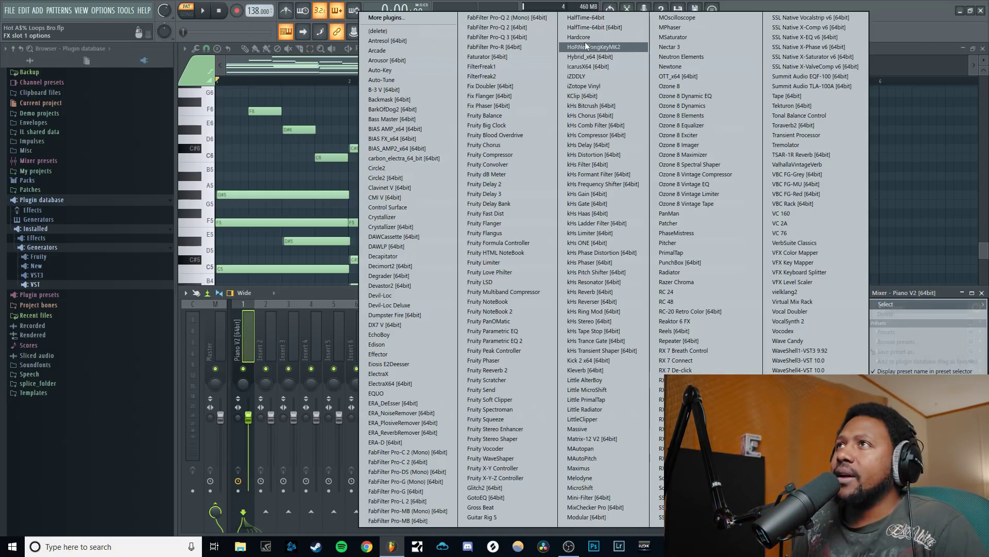
# Load HalfTime into the Piano V2 track's first effect slot and audition it
pyautogui.click(584, 17)
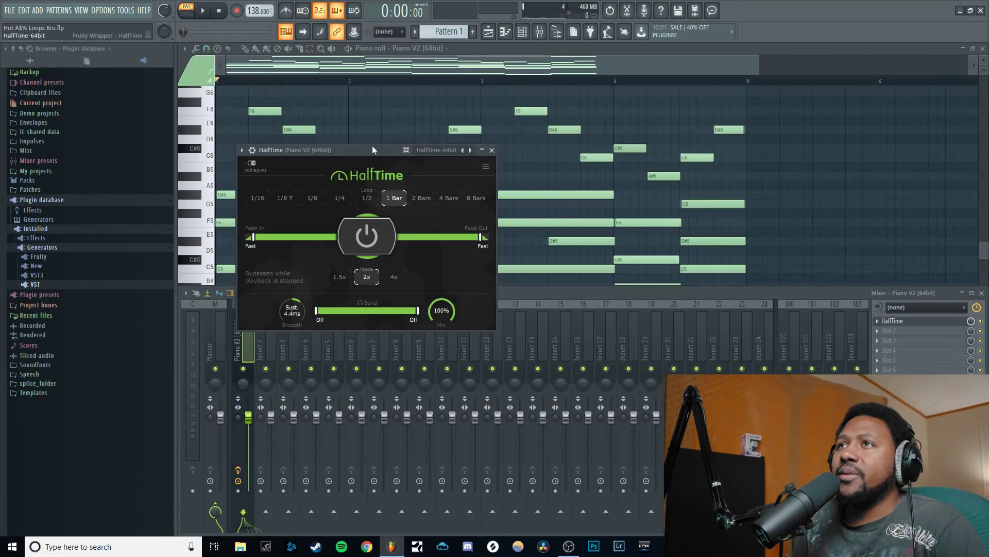
pyautogui.click(213, 11)
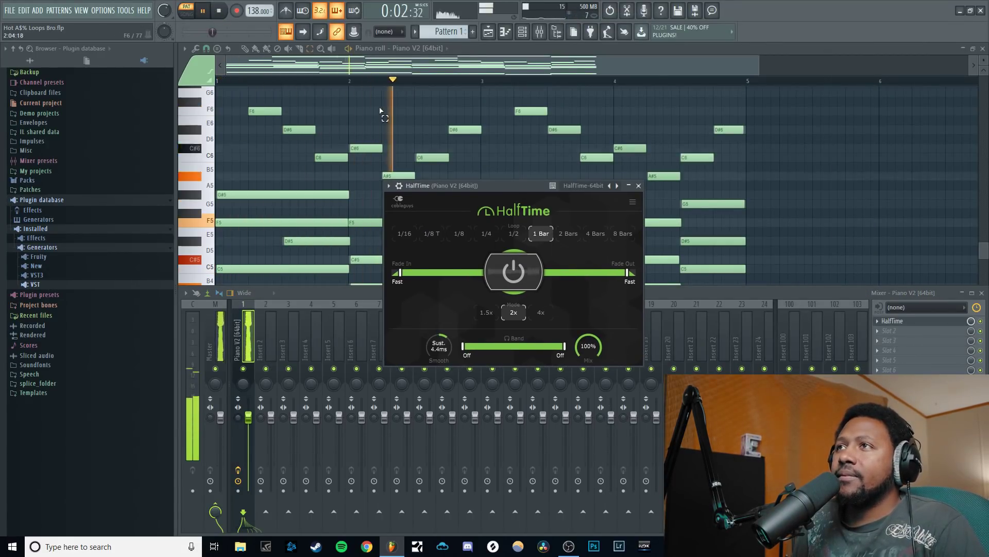
pyautogui.click(220, 11)
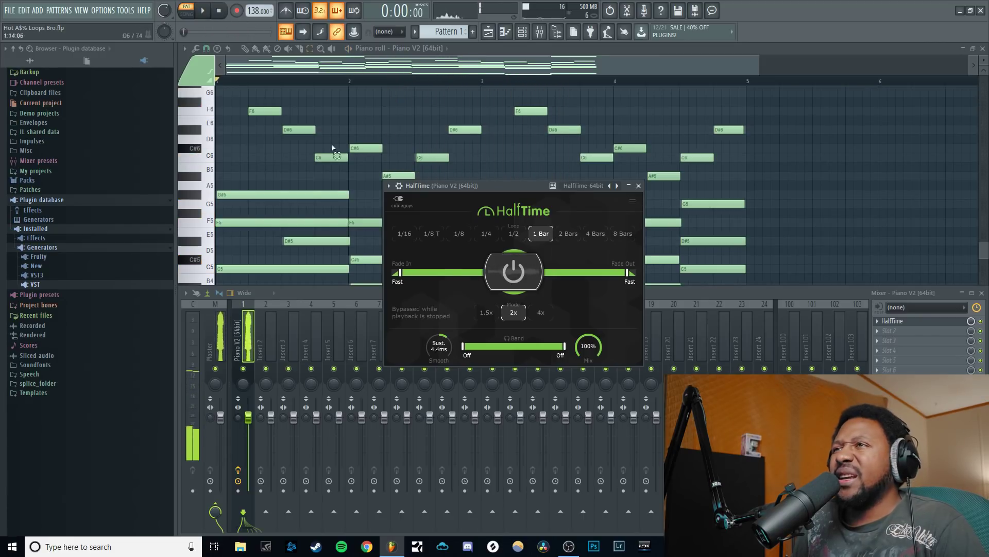
# Switch HalfTime to 1.5x mode and adjust its mix while listening to the loop
pyautogui.click(204, 12)
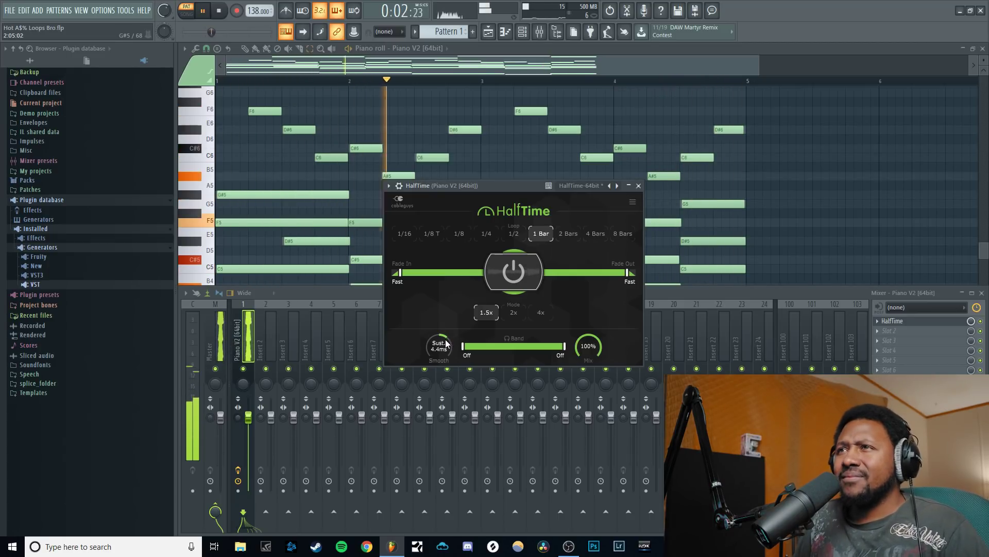
pyautogui.press('space')
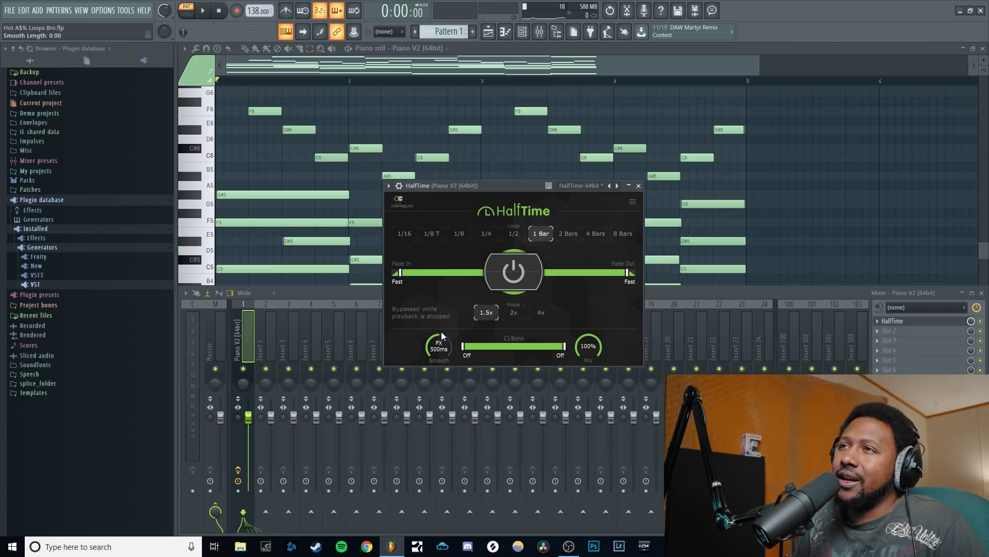
pyautogui.press('space')
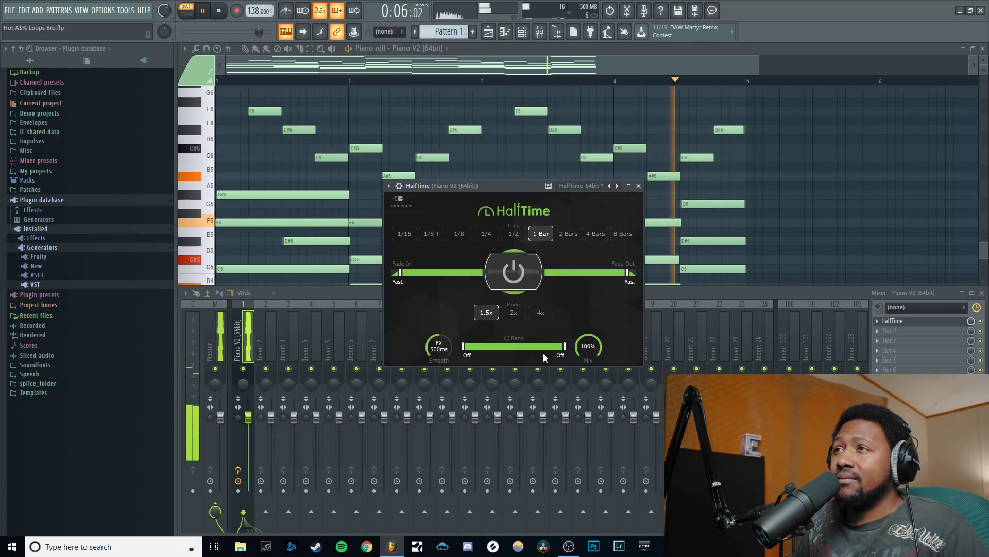
pyautogui.moveTo(588, 345)
pyautogui.mouseDown()
pyautogui.moveTo(588, 364)
pyautogui.moveTo(588, 352)
pyautogui.mouseUp()
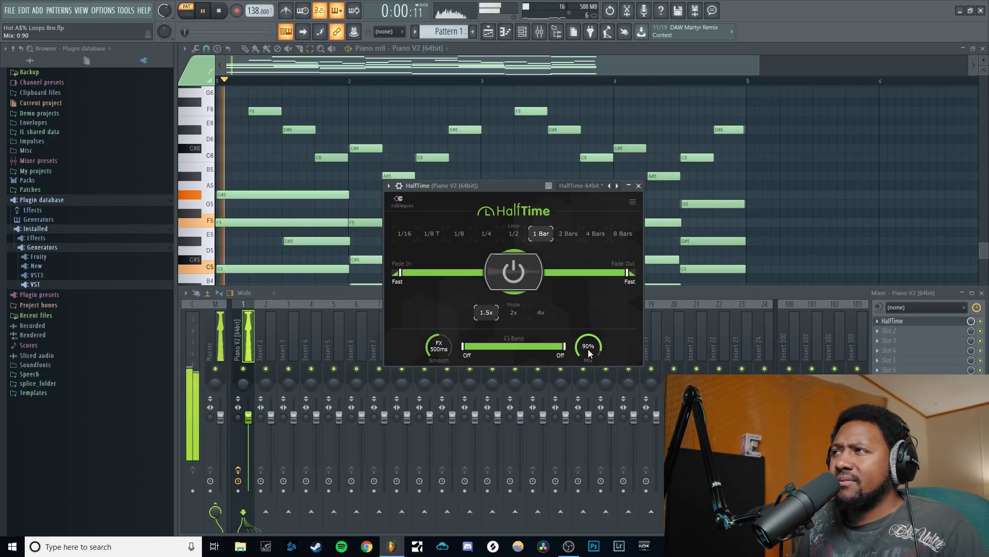
pyautogui.scroll(3, 588, 350)
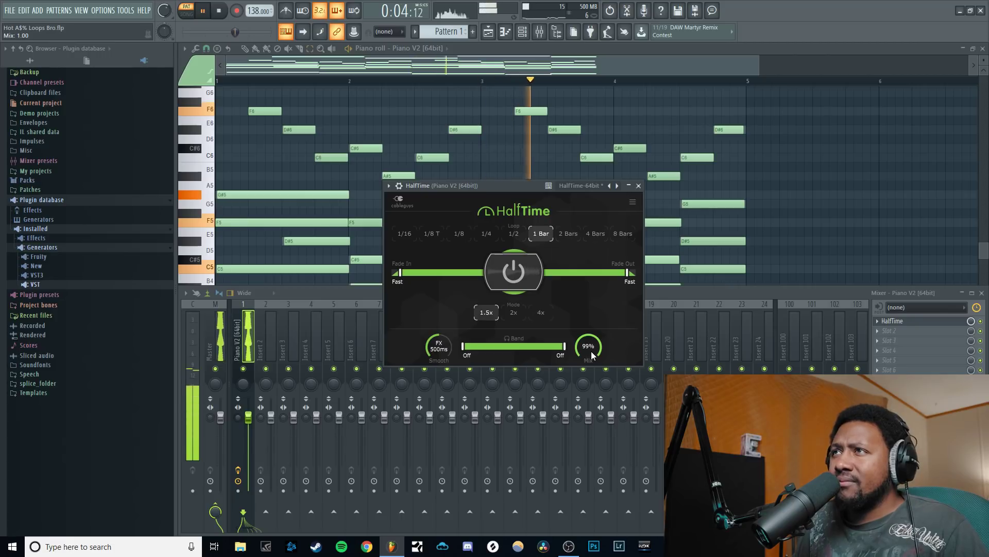
pyautogui.press('space')
# Transpose all piano-roll notes up one octave and play the loop
pyautogui.click(663, 58)
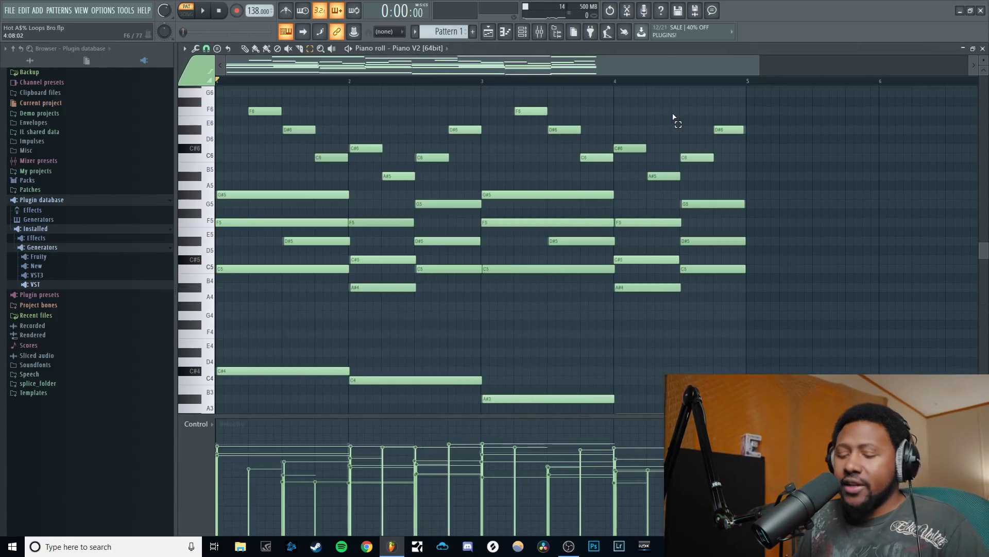
pyautogui.hotkey('ctrl', 'a')
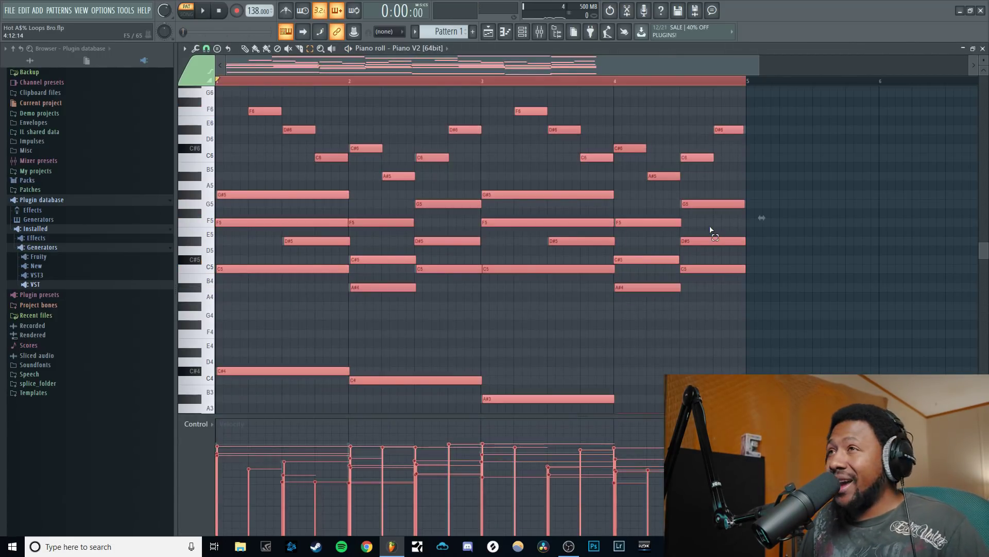
pyautogui.hotkey('ctrl', 'Up')
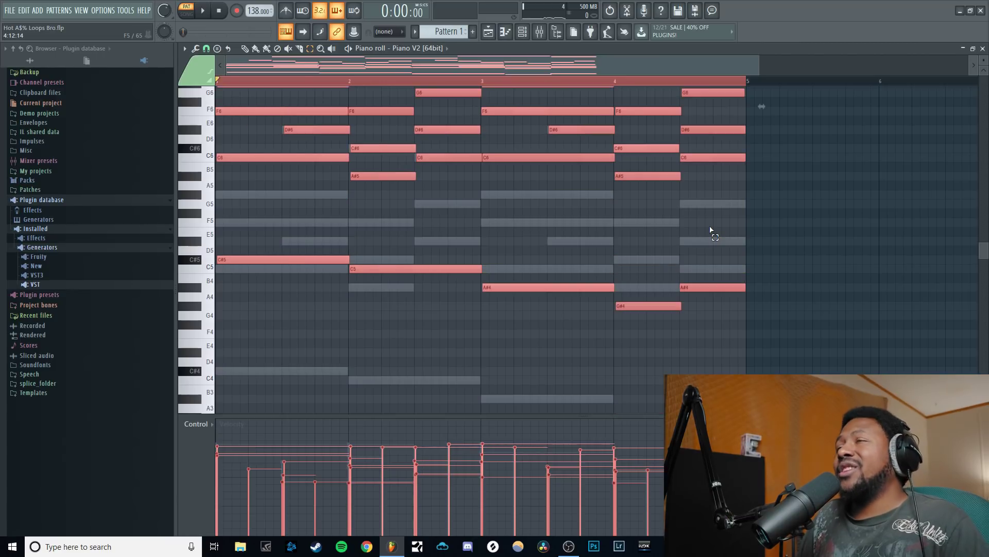
pyautogui.scroll(3, 698, 248)
pyautogui.press('space')
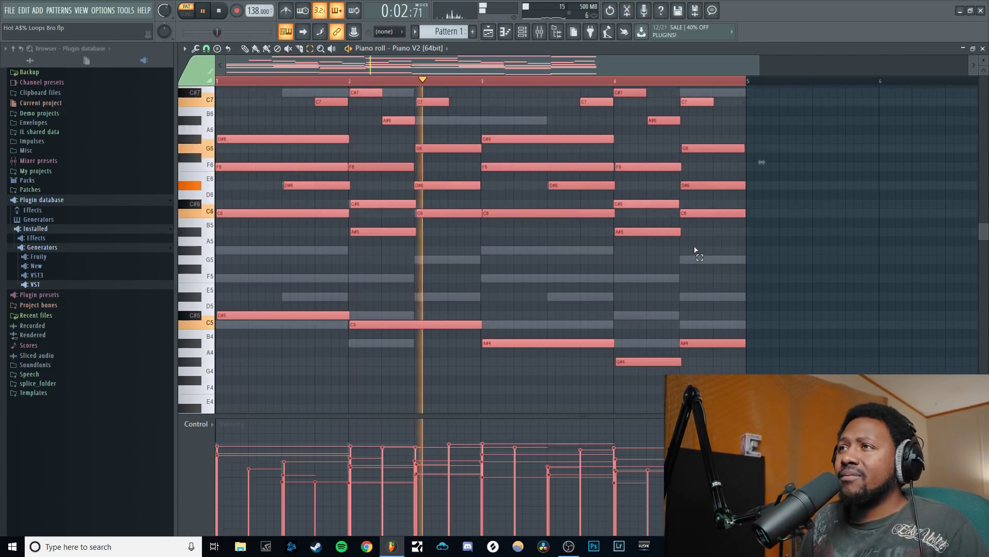
# Drop the notes back down an octave, show the mixer, and stop playback
pyautogui.hotkey('ctrl', 'Down')
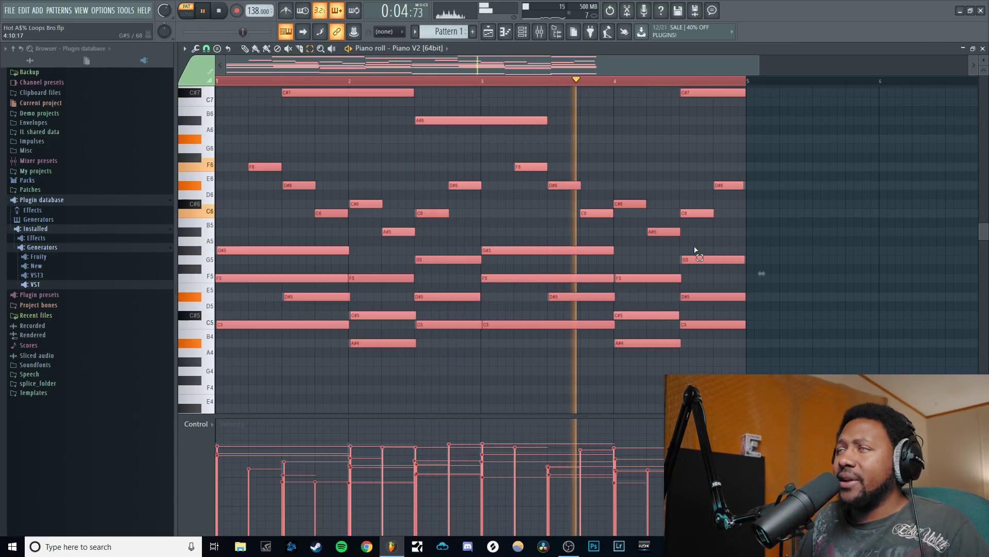
pyautogui.press('F9')
pyautogui.press('space')
# Load Backmask into the Piano V2 track's second effect slot
pyautogui.click(920, 329)
pyautogui.rightClick(917, 327)
pyautogui.moveTo(902, 304)
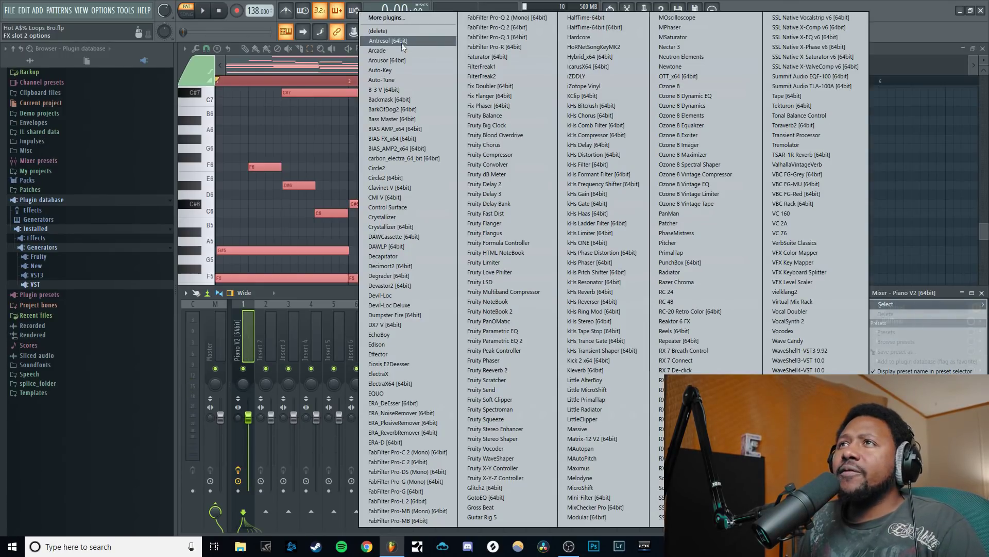
pyautogui.click(405, 101)
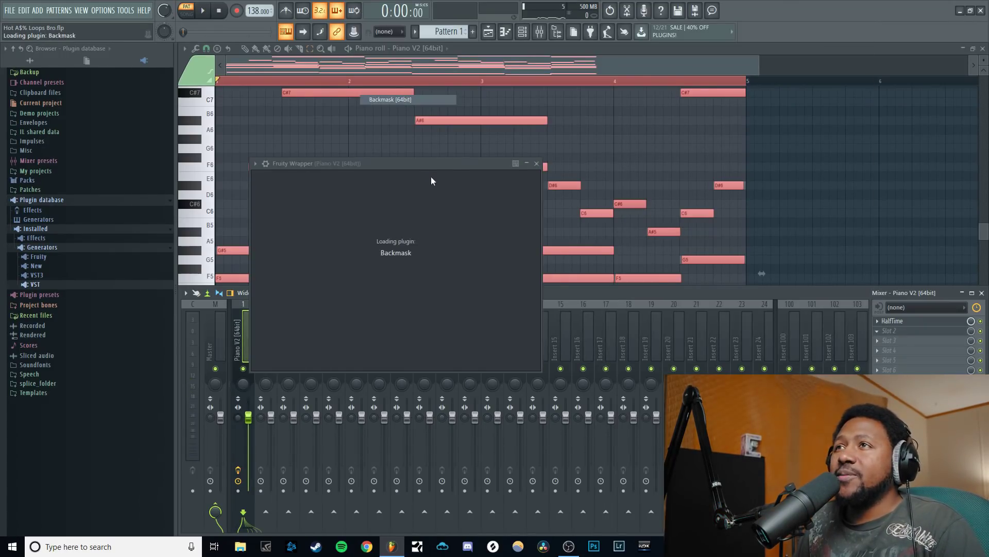
pyautogui.moveTo(428, 157); pyautogui.dragTo(608, 148)
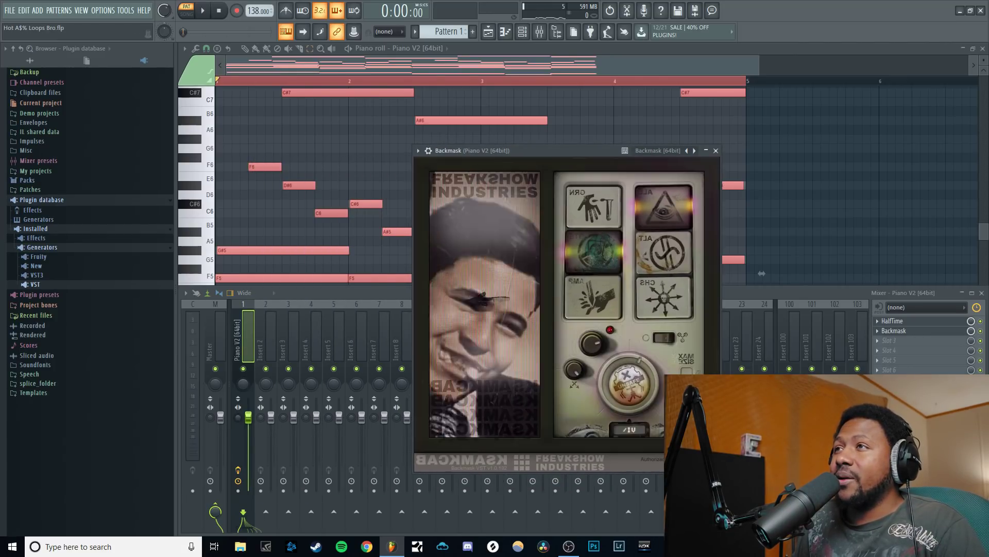
# Lower Backmask's mix to about 13% during playback and close its window
pyautogui.moveTo(617, 378)
pyautogui.press('space')
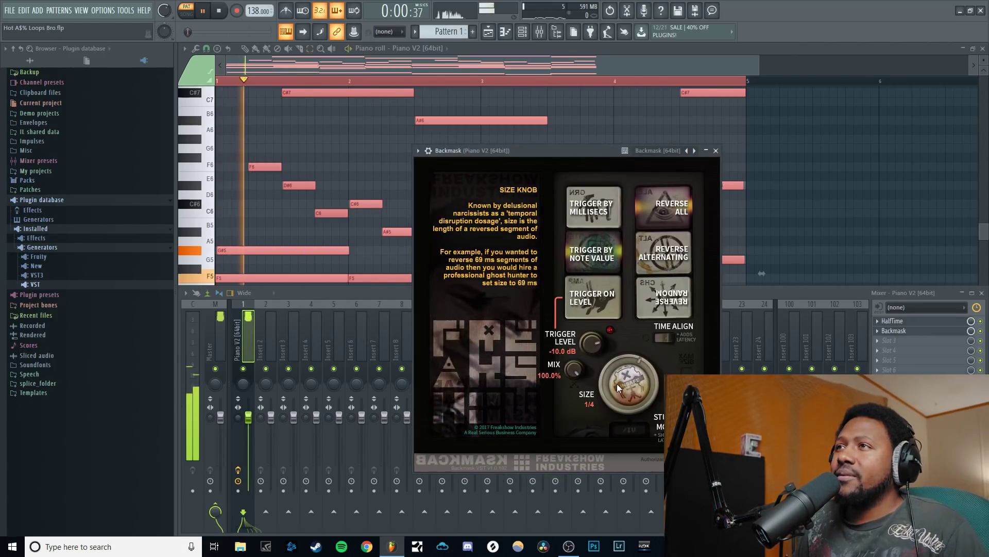
pyautogui.moveTo(639, 316)
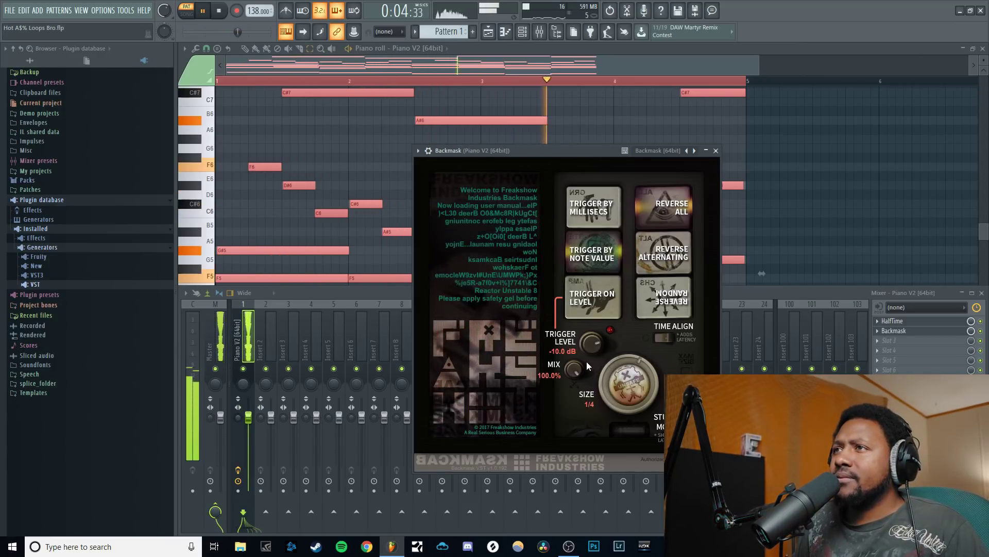
pyautogui.moveTo(585, 365); pyautogui.dragTo(564, 398)
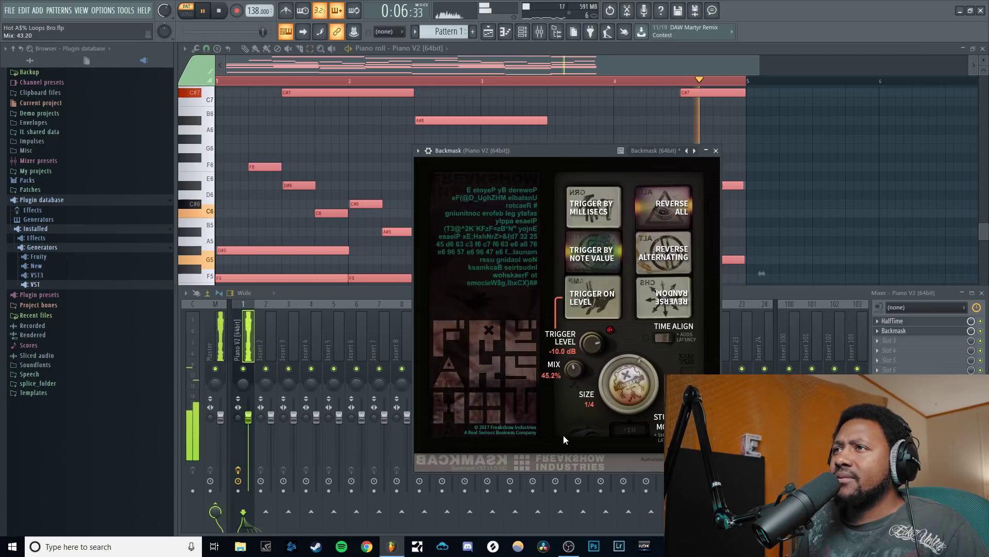
pyautogui.moveTo(563, 434); pyautogui.dragTo(562, 455)
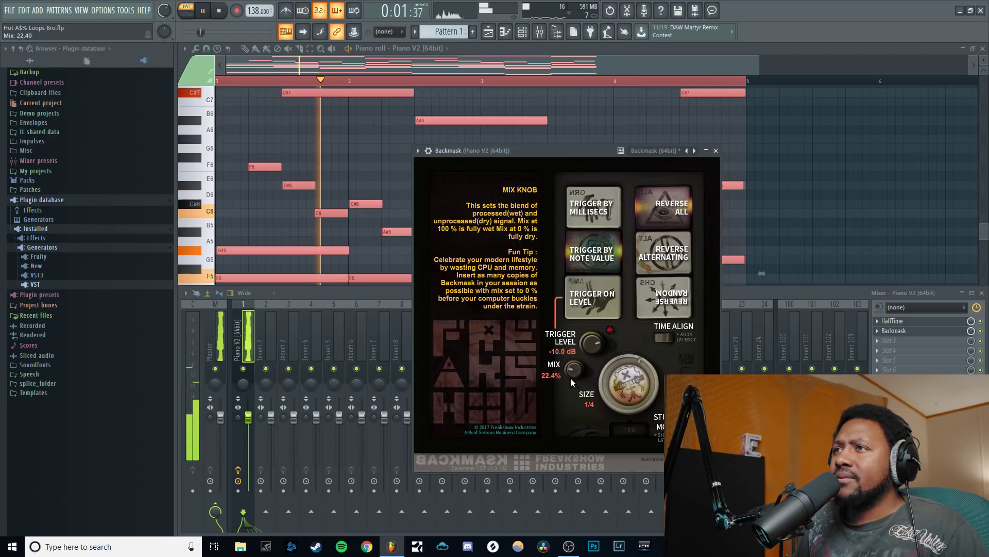
pyautogui.moveTo(571, 379); pyautogui.dragTo(573, 387)
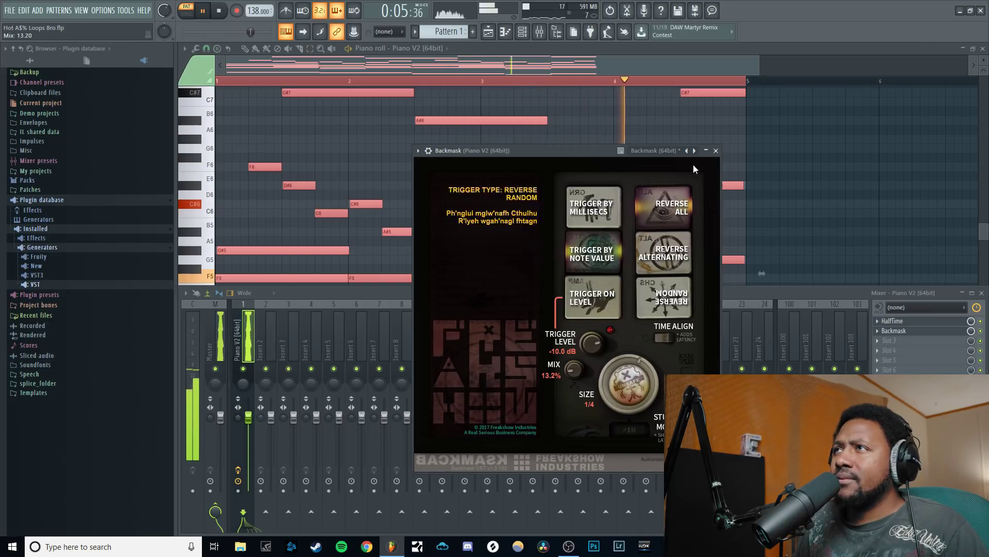
pyautogui.click(897, 331)
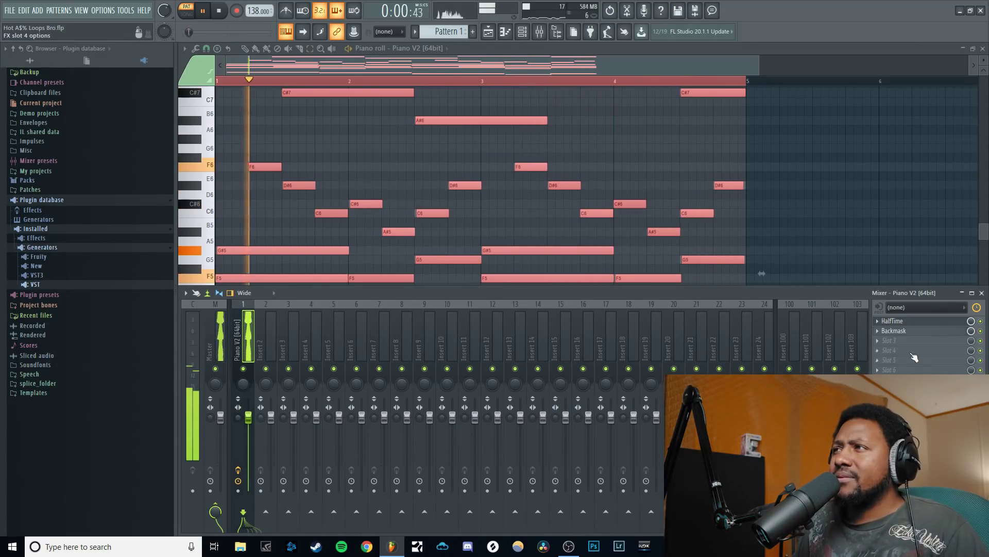
# Stop playback and load the Antresol flanger into the third effect slot
pyautogui.press('space')
pyautogui.click(896, 341)
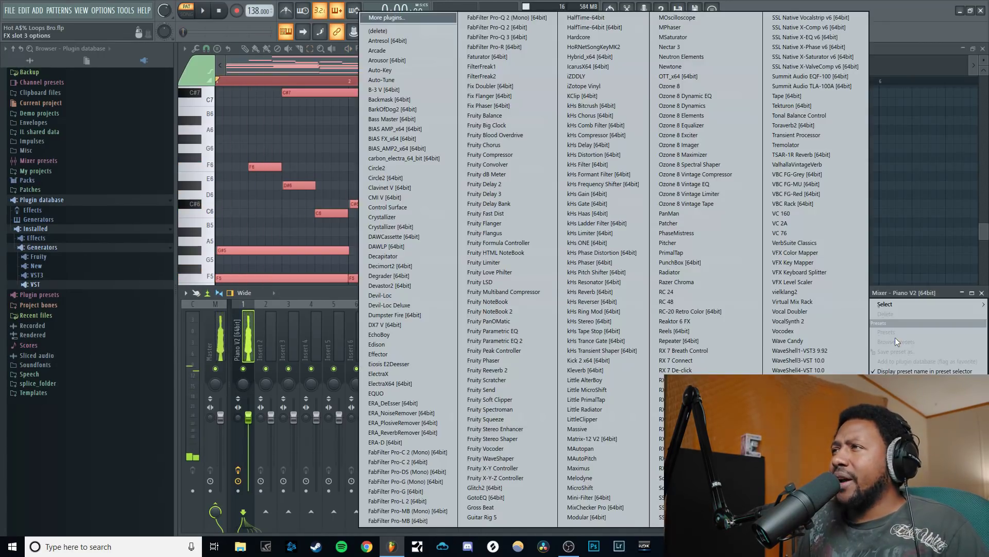
pyautogui.click(402, 43)
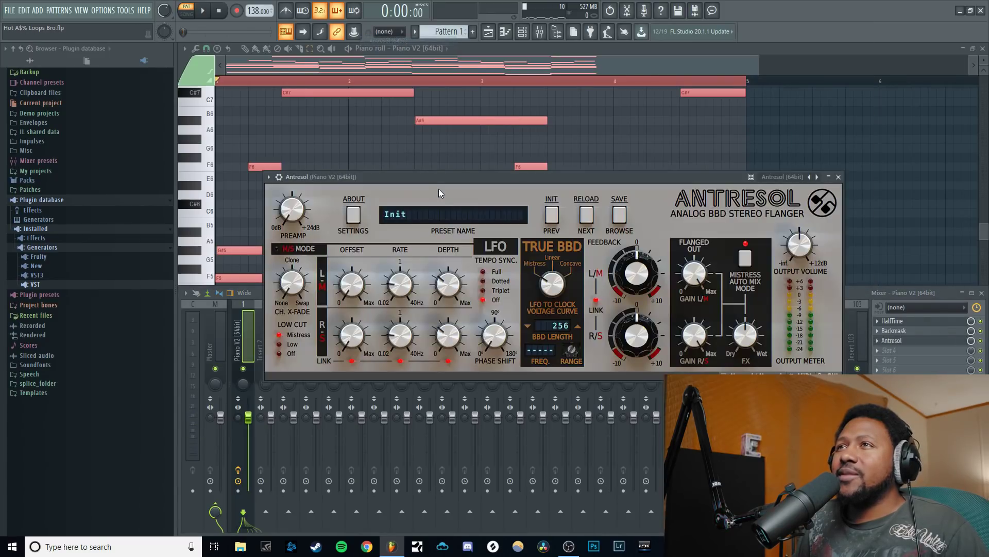
pyautogui.moveTo(441, 182); pyautogui.dragTo(434, 158)
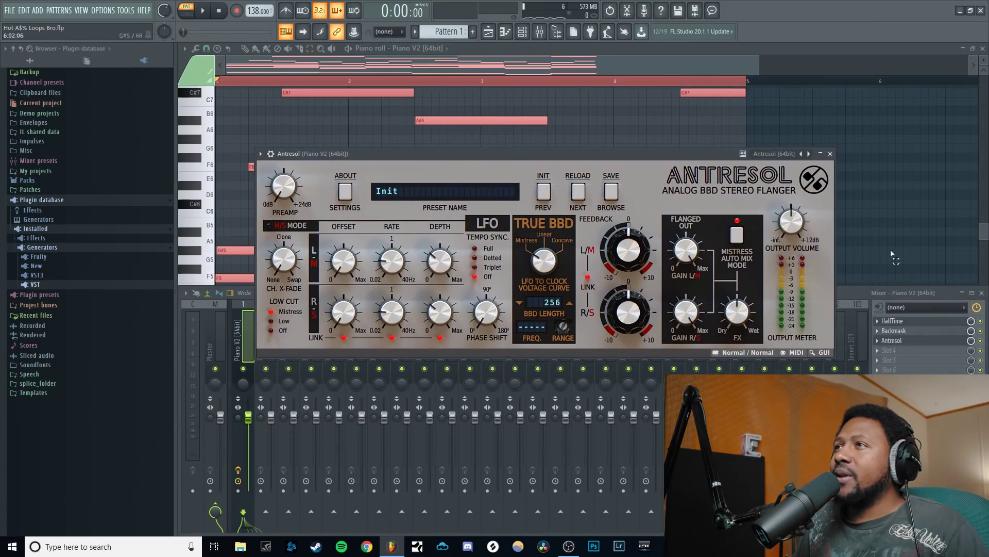
# Load Antresol's Depth of Field chorus preset and close the plugin window
pyautogui.click(611, 197)
pyautogui.click(612, 199)
pyautogui.click(611, 196)
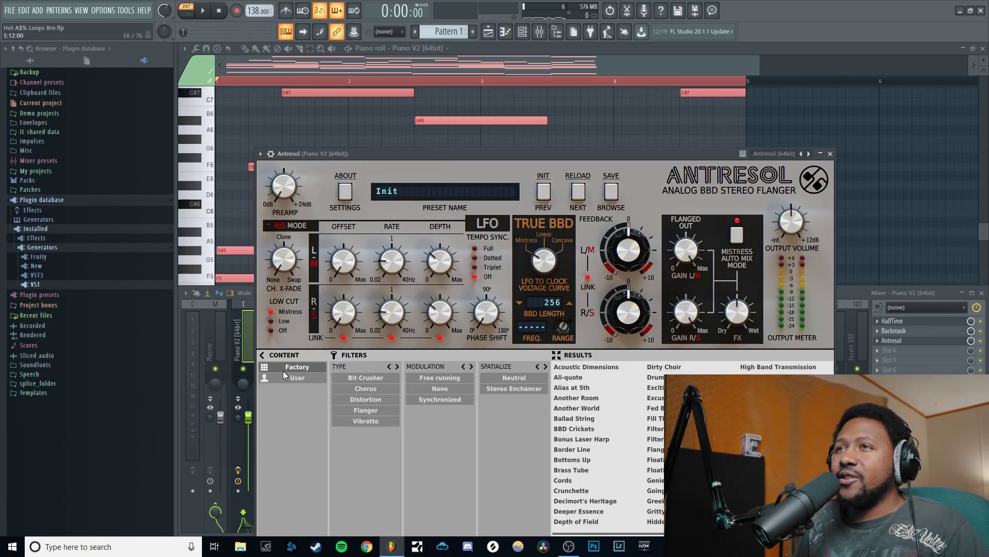
pyautogui.click(372, 389)
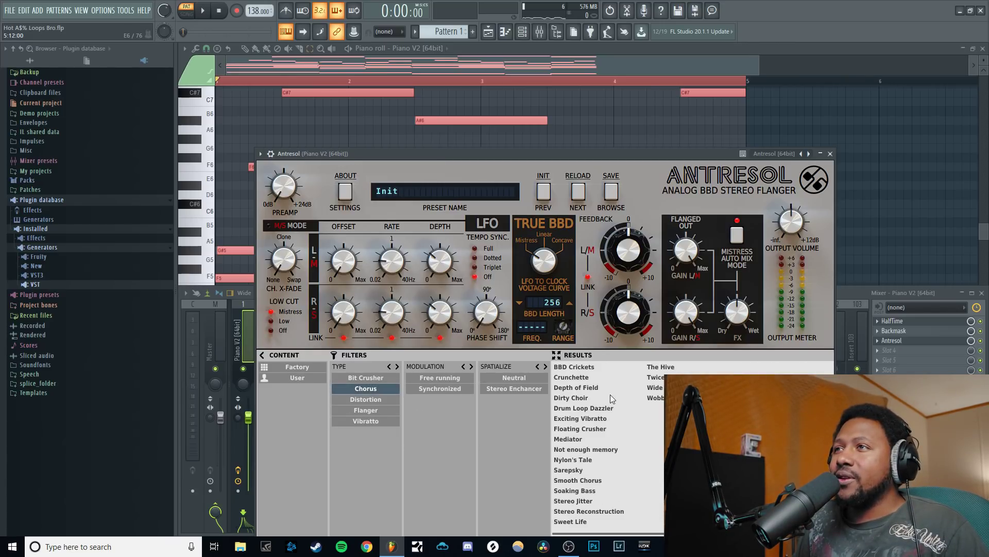
pyautogui.click(586, 389)
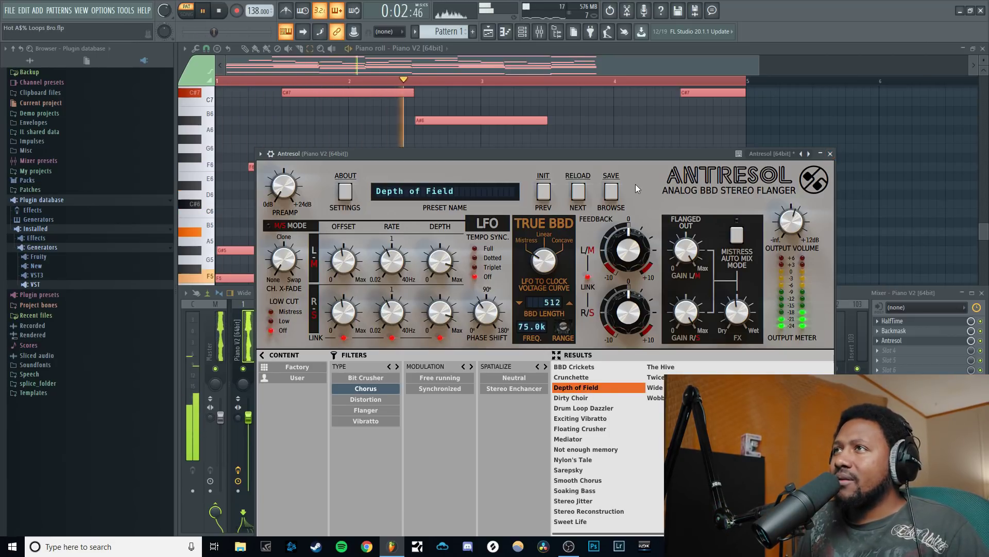
pyautogui.click(611, 191)
pyautogui.click(830, 153)
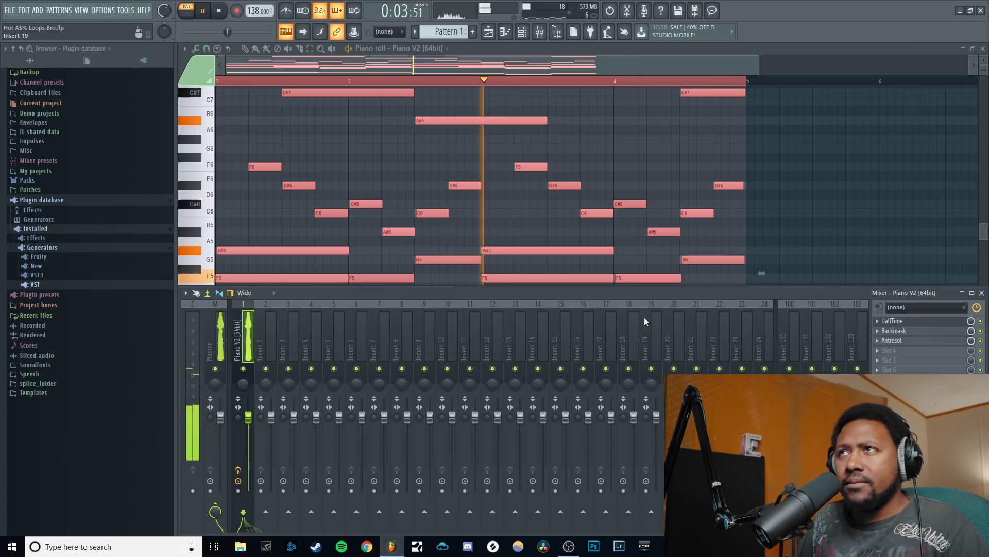
# Stop playback and load Crystallizer into the fourth effect slot
pyautogui.press('space')
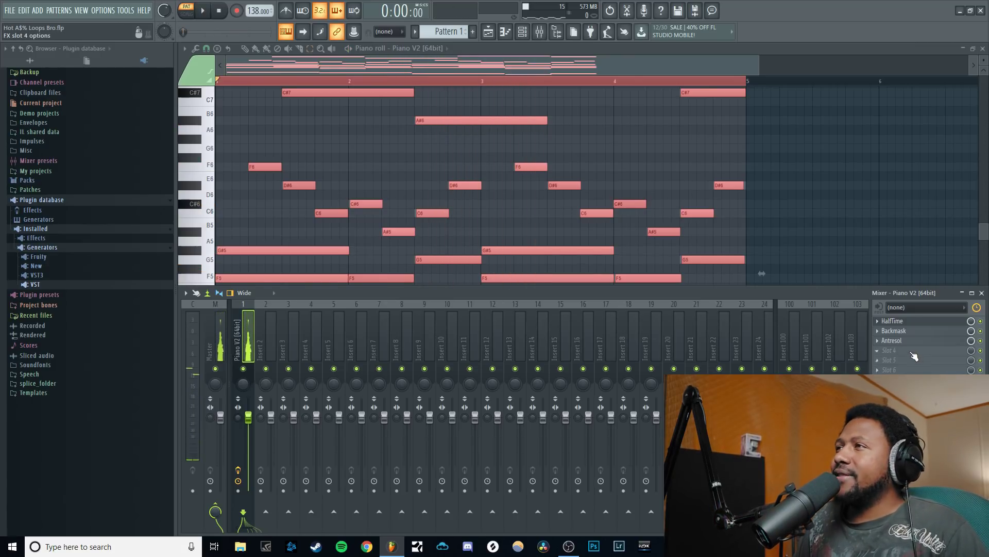
pyautogui.click(914, 355)
pyautogui.moveTo(902, 304)
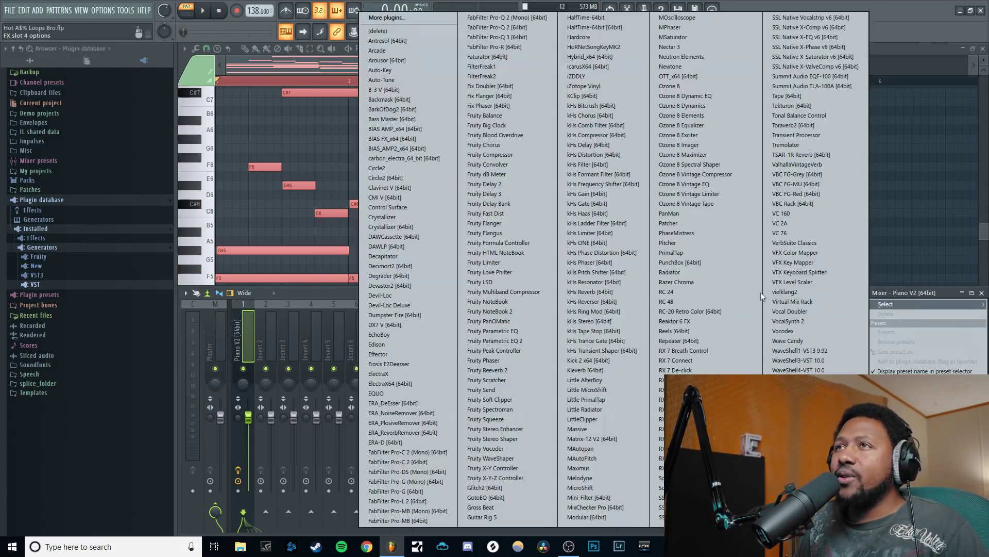
pyautogui.click(435, 227)
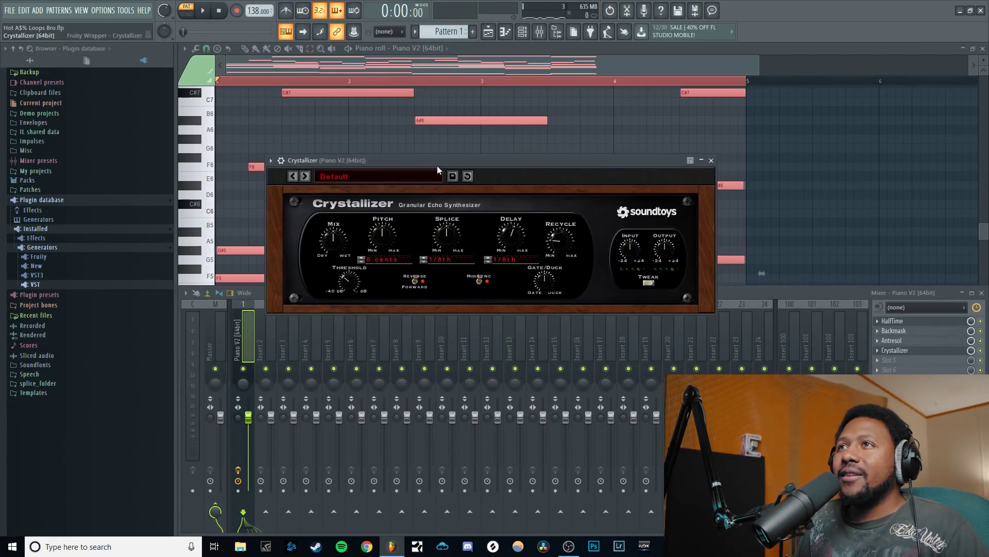
# Set Crystallizer's Splice to 1/4 note, Delay to 1/16th, Mix to 18%, and close it
pyautogui.press('space')
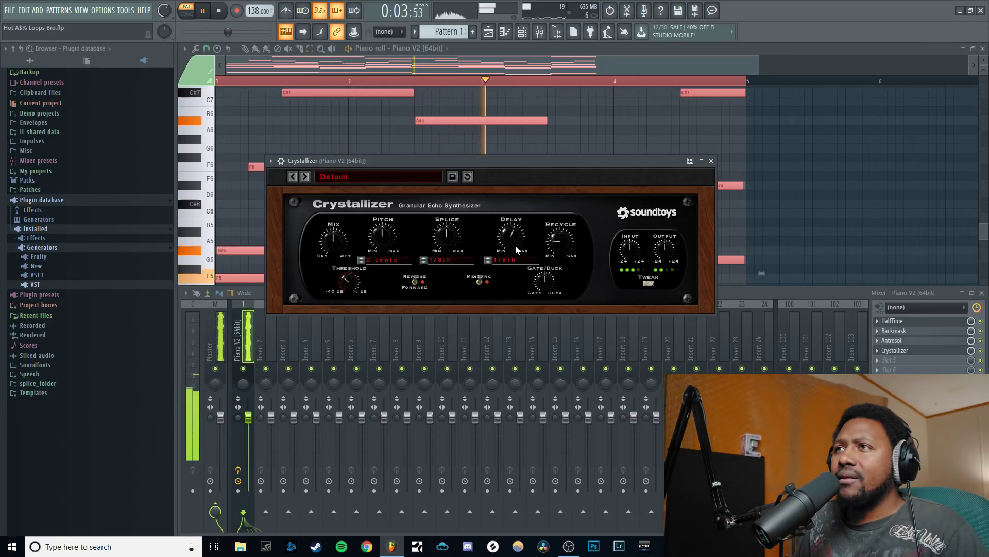
pyautogui.scroll(-2, 425, 263)
pyautogui.scroll(2, 425, 263)
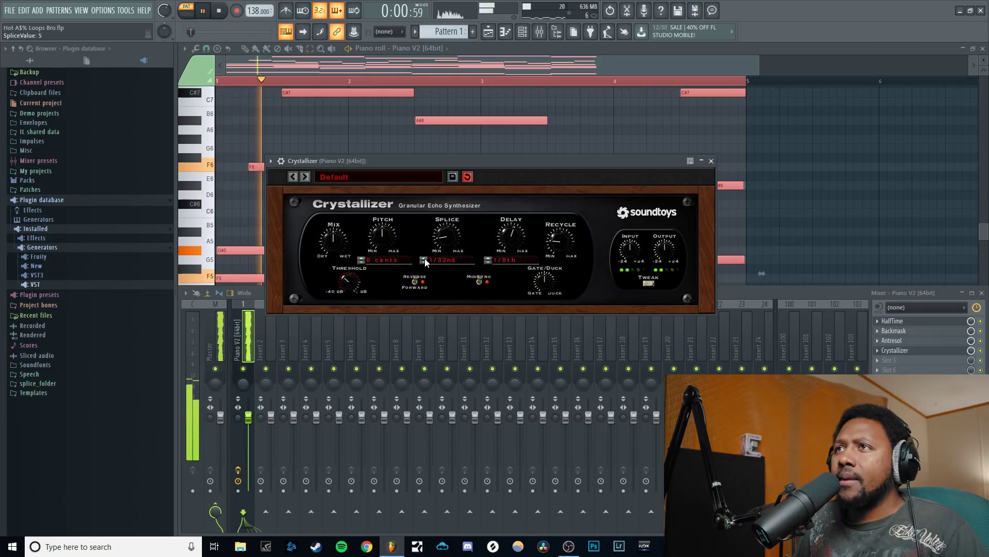
pyautogui.scroll(1, 425, 262)
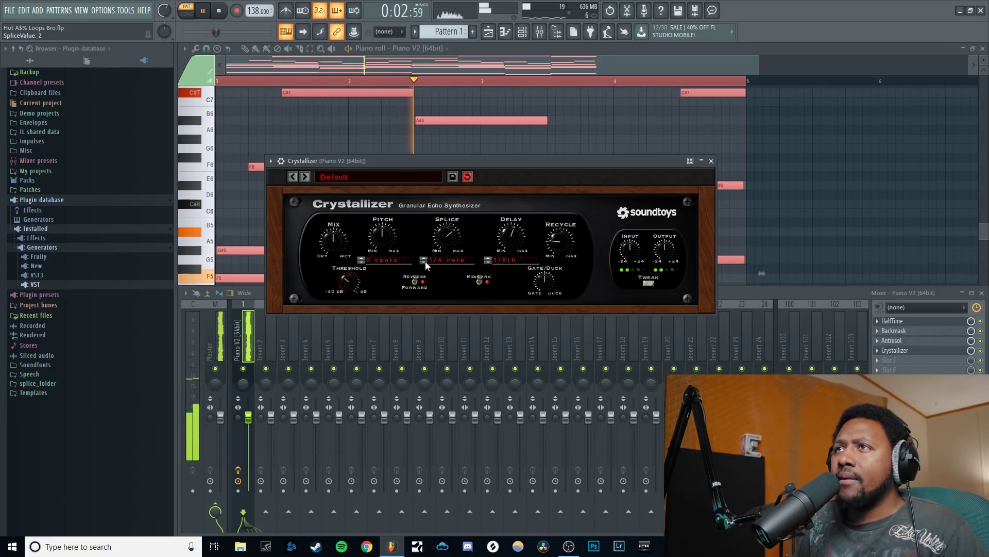
pyautogui.scroll(-1, 491, 262)
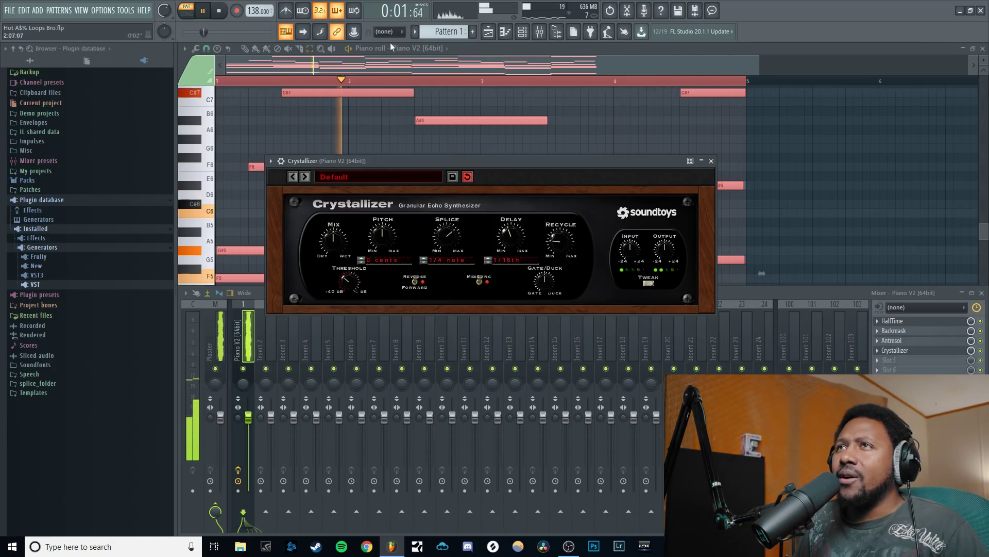
pyautogui.press('space')
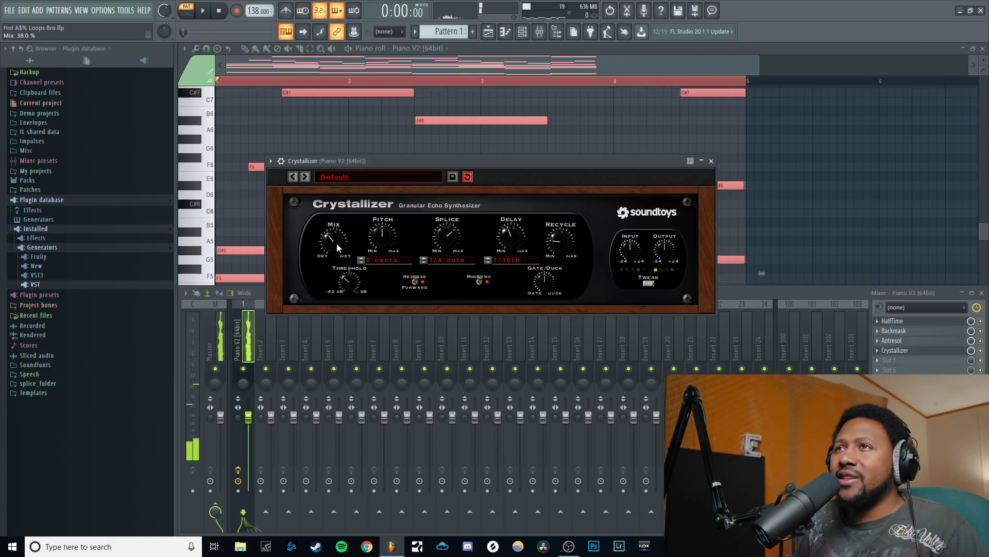
pyautogui.click(203, 12)
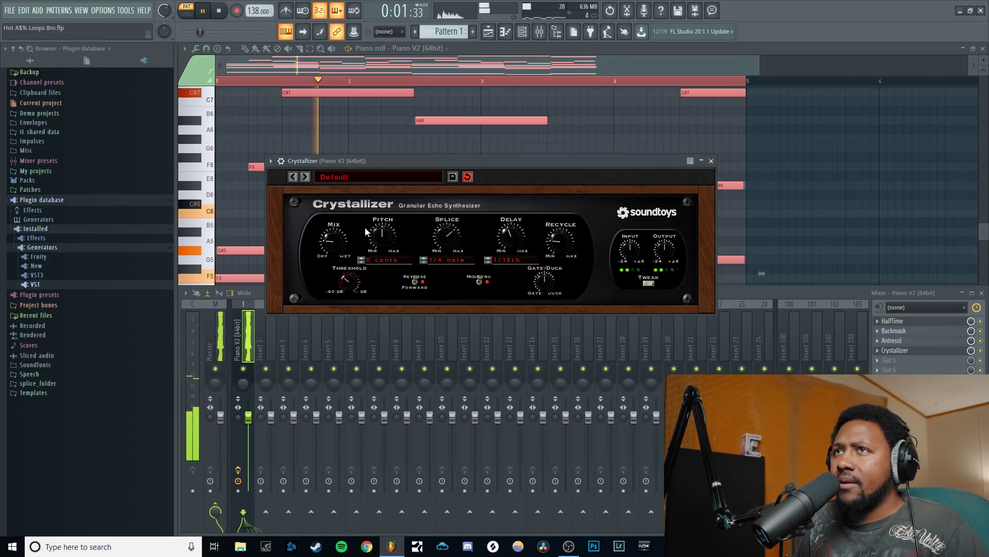
pyautogui.moveTo(329, 237); pyautogui.dragTo(325, 245)
pyautogui.click(711, 161)
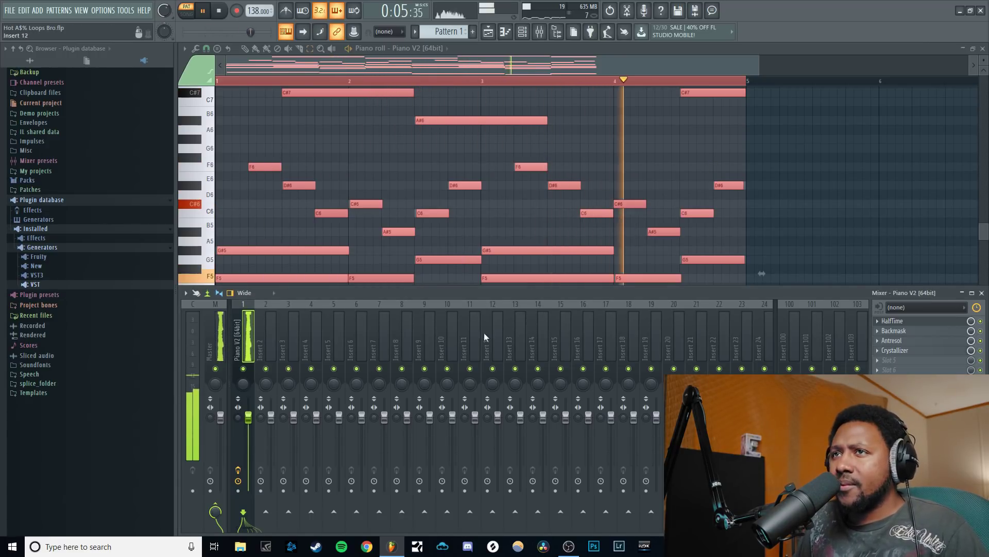
# Play the piano loop through the full four-effect chain, then stop
pyautogui.press('space')
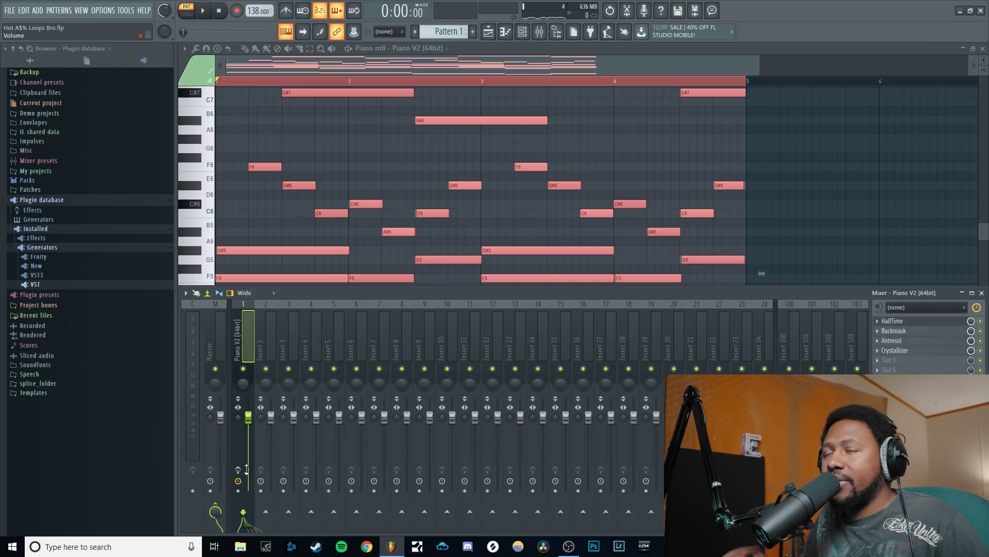
pyautogui.press('space')
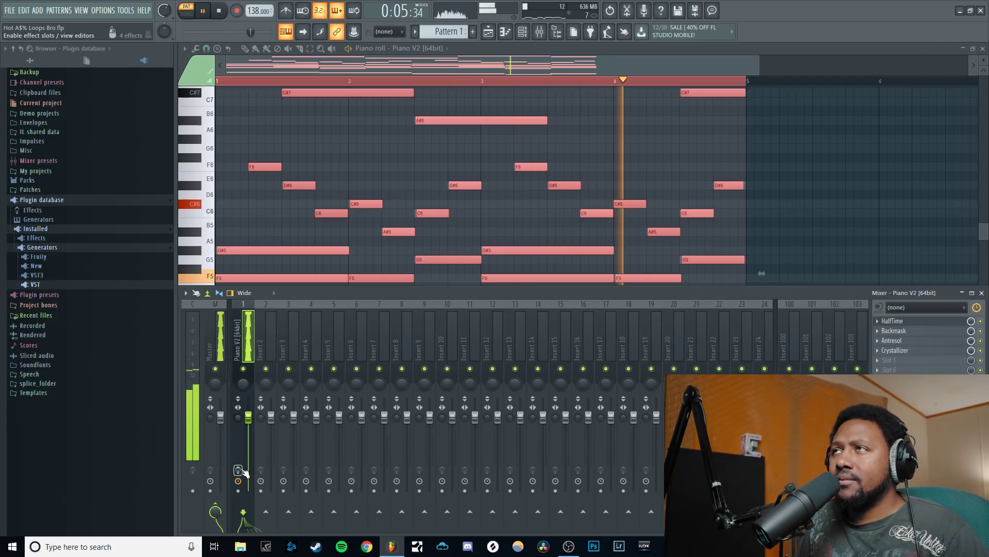
pyautogui.press('space')
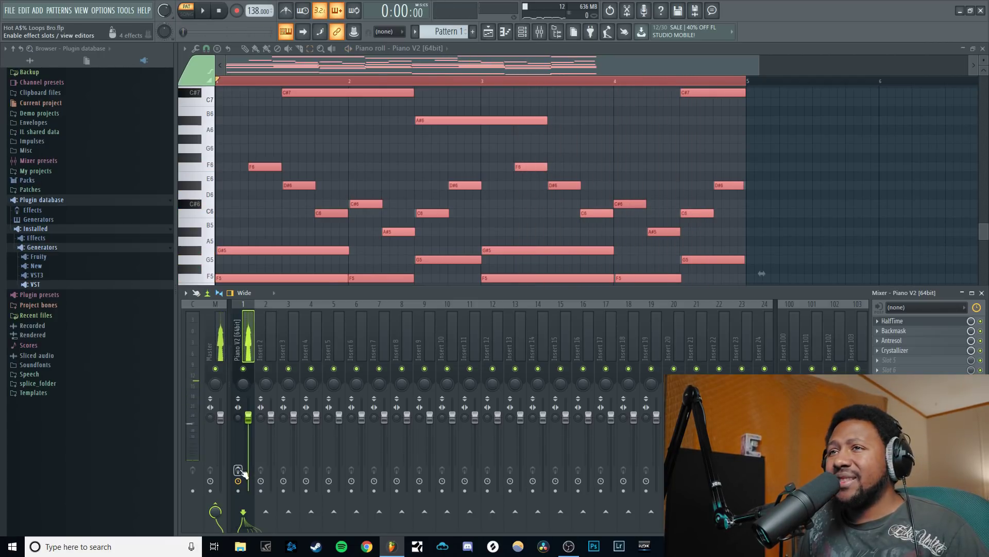
# Bypass all Piano V2 track effects and play the dry loop, then stop
pyautogui.click(238, 470)
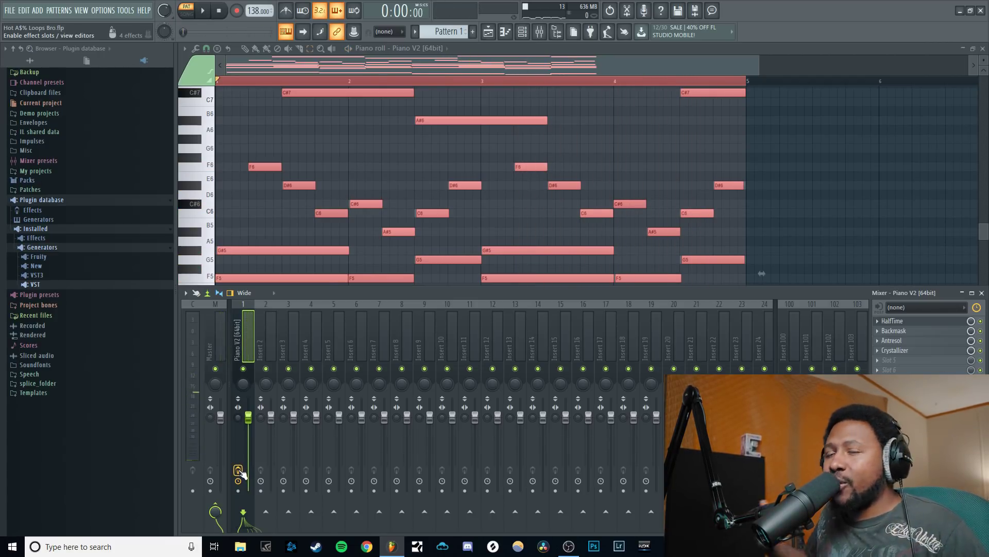
pyautogui.press('space')
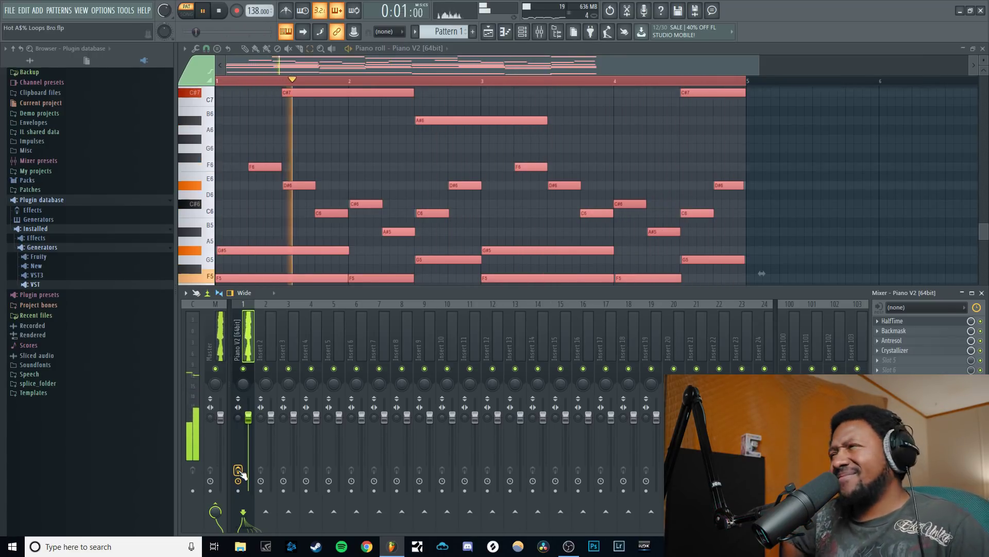
pyautogui.press('space')
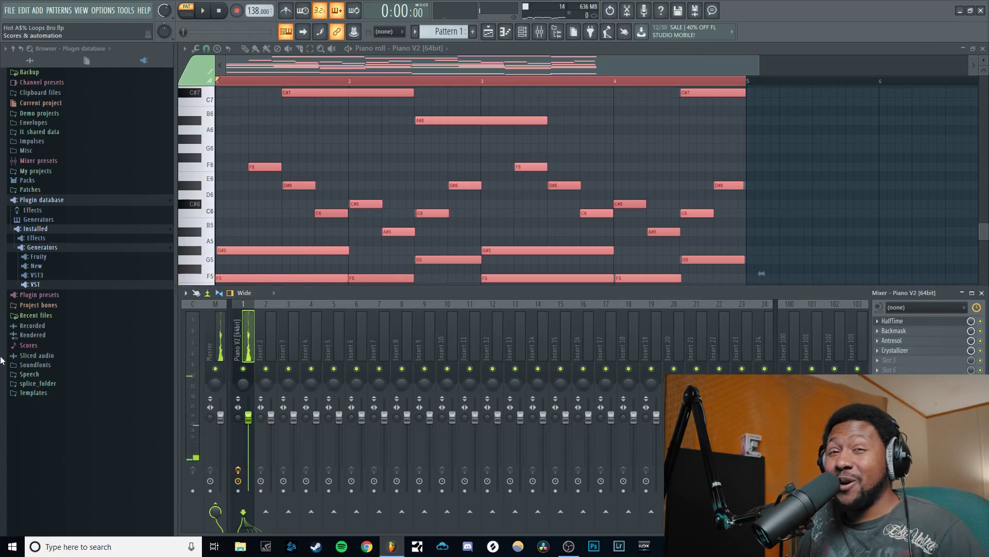